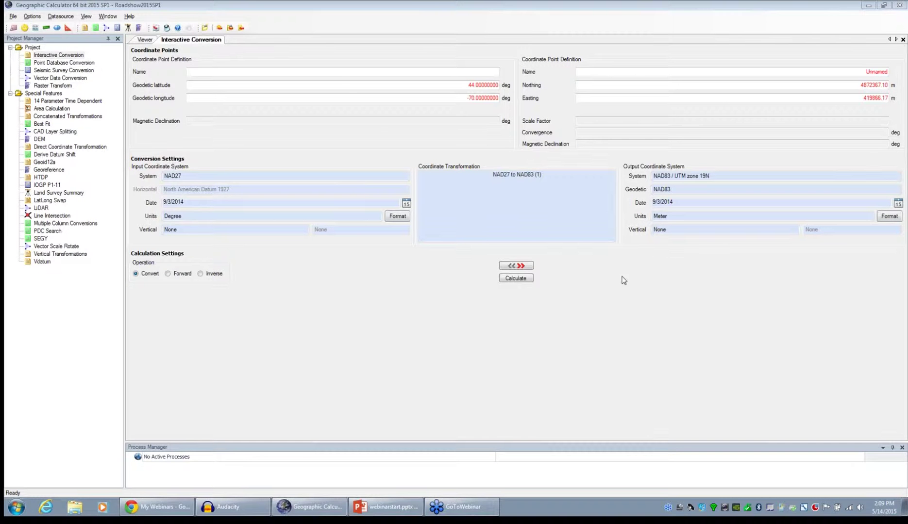
Step: Open the save-to-file dialog for the output coordinate point to check its format, and close it without saving
right_click(788, 111)
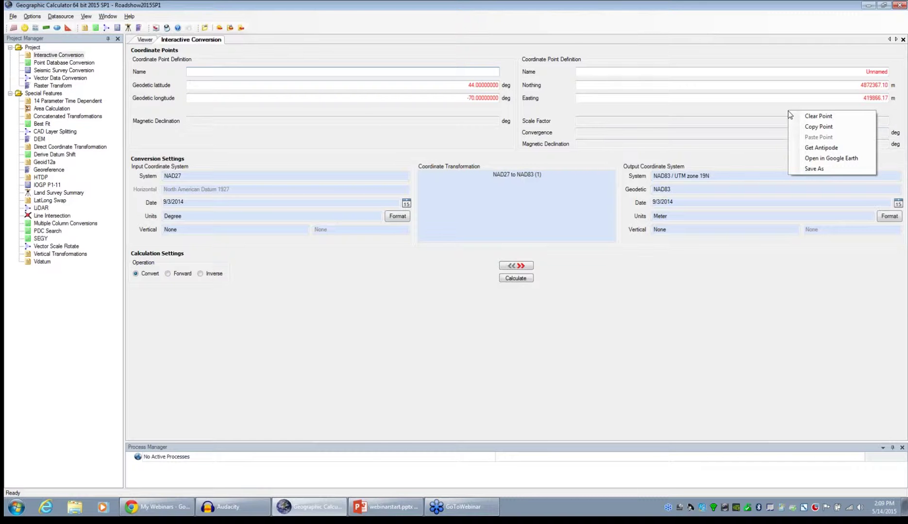
click(814, 169)
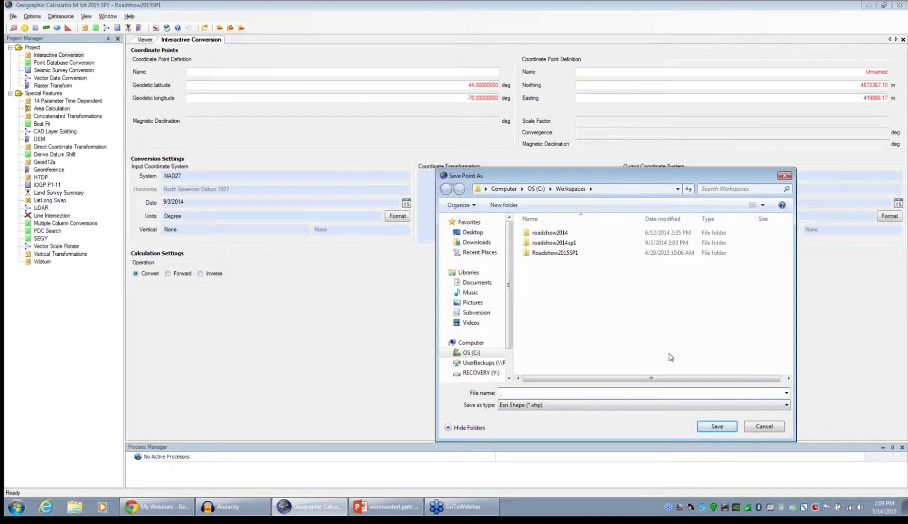
click(785, 177)
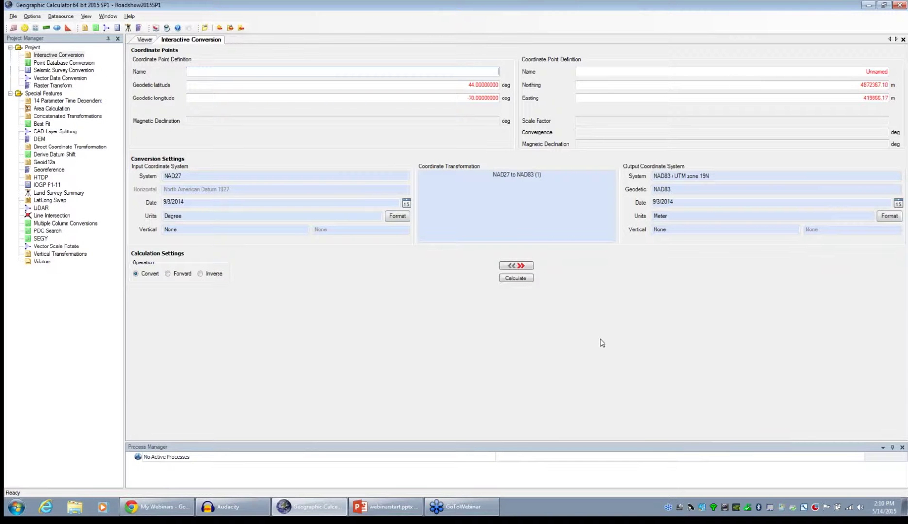
Step: Switch the calculation operation to Forward to view its settings, and return it to Convert
click(168, 274)
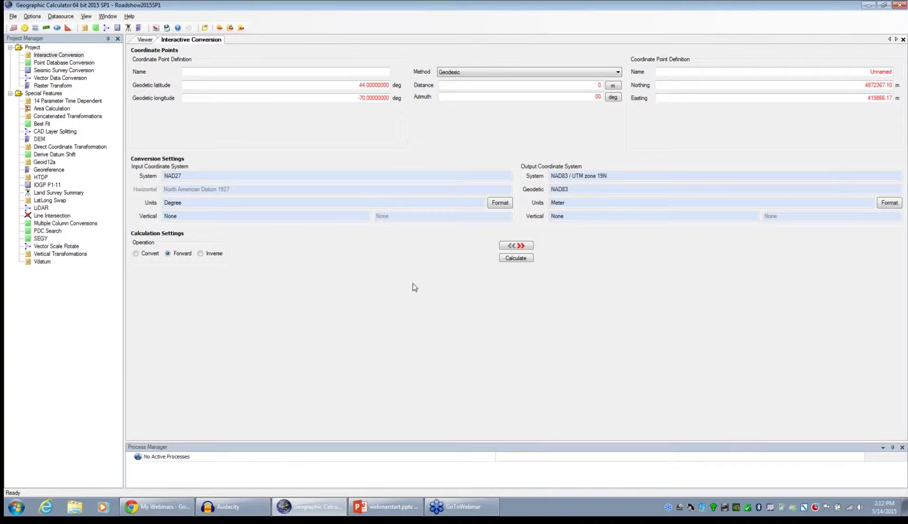
click(136, 254)
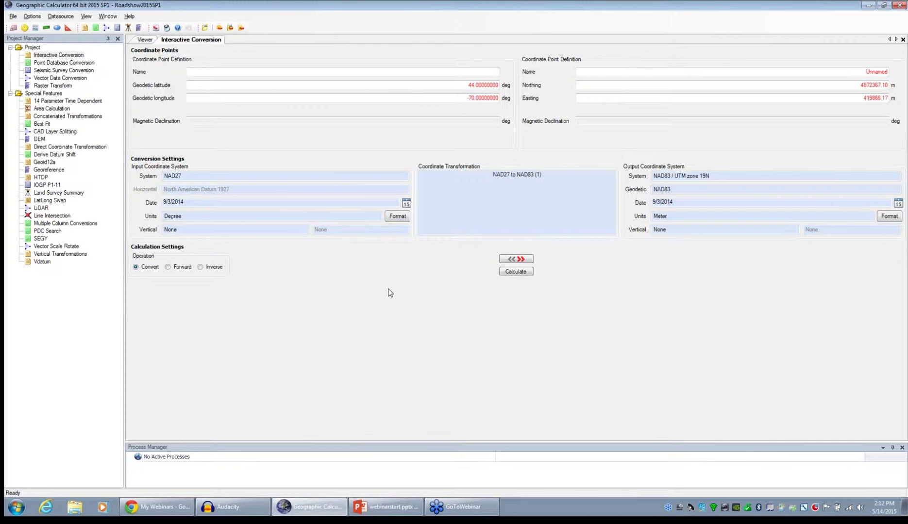
Step: Examine the identification and definition details of the input coordinate system NAD27
right_click(270, 175)
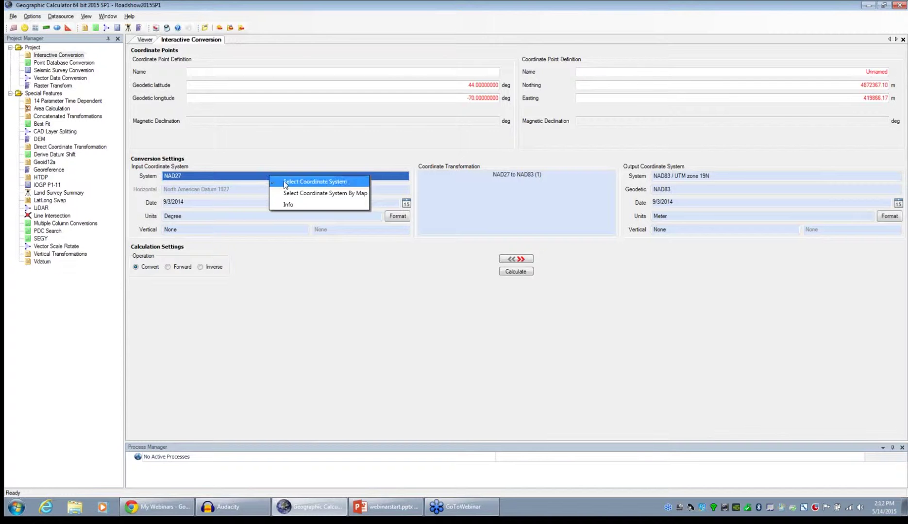
click(297, 206)
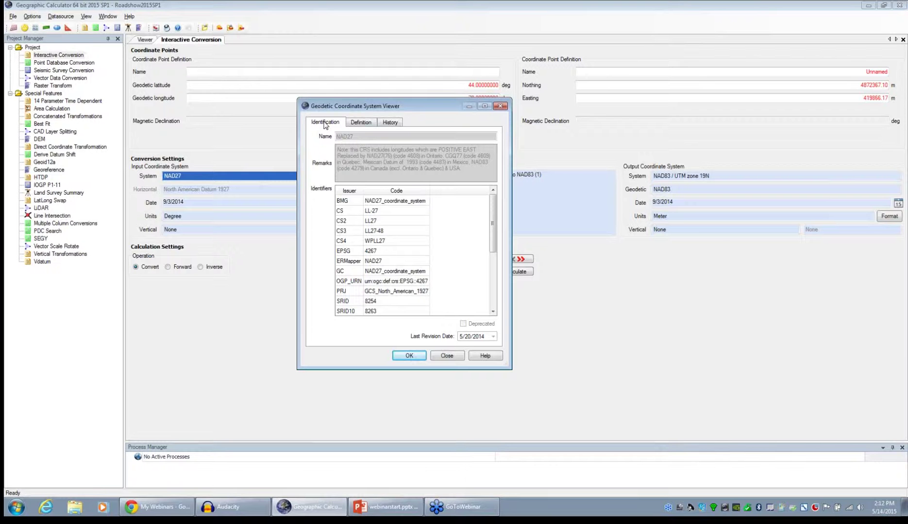
click(360, 123)
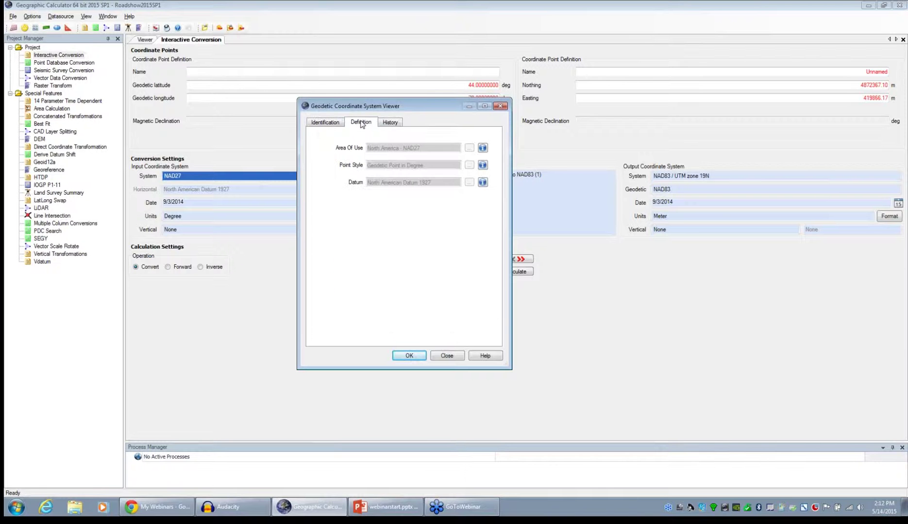
click(333, 124)
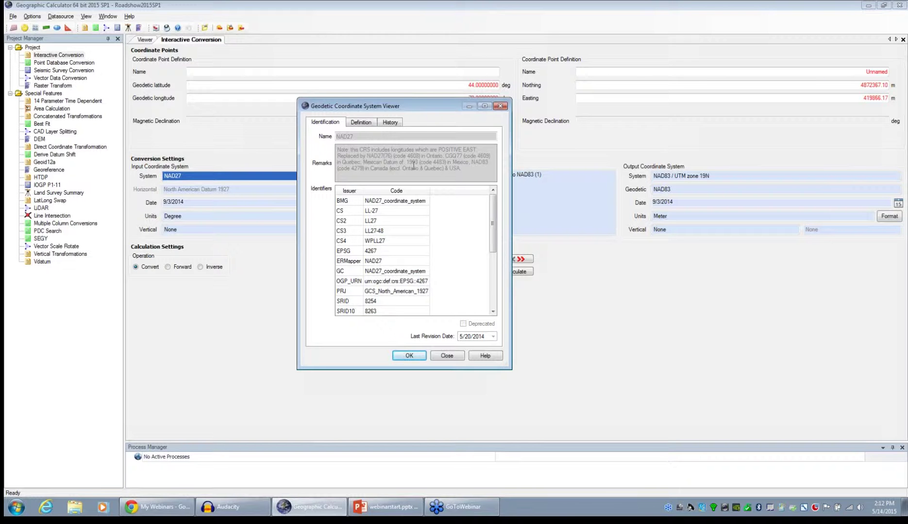
click(368, 124)
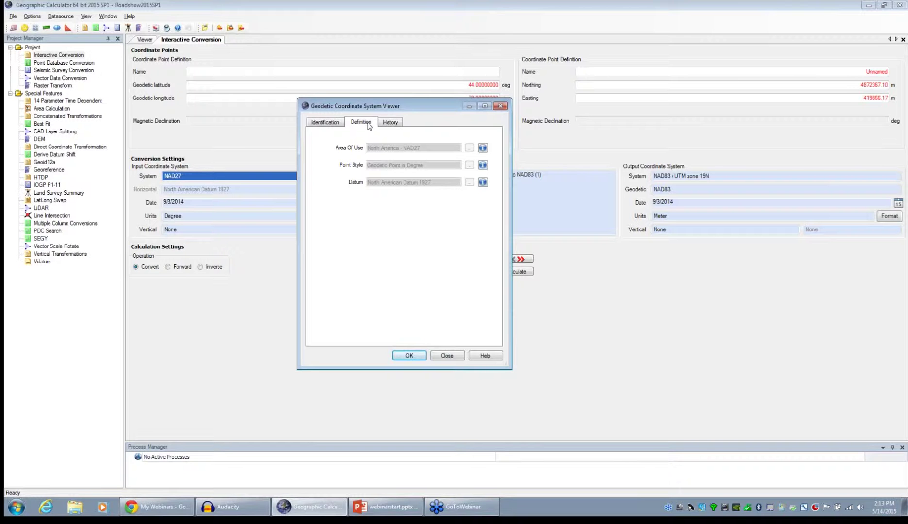
Step: Review the NAD27 change history, including the request and action of the first entry and the 2009.087 entry, and close the viewer
click(400, 124)
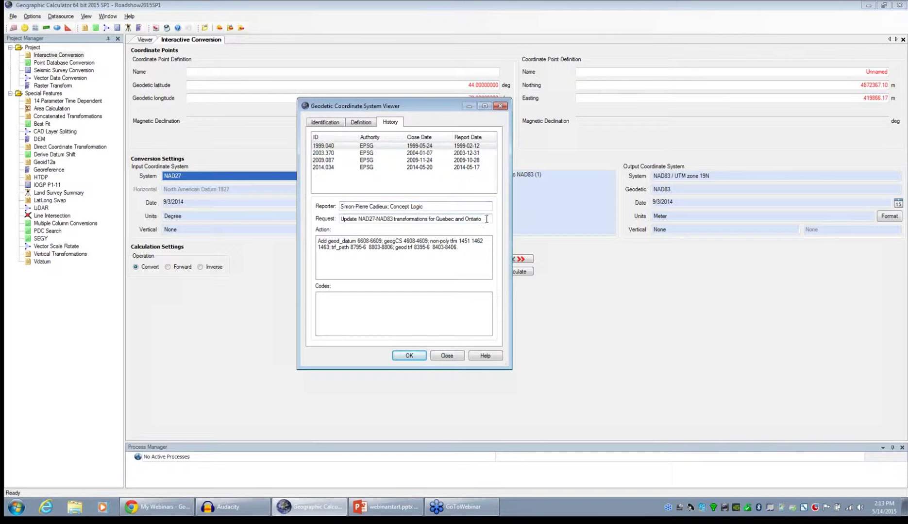
drag(488, 219, 342, 220)
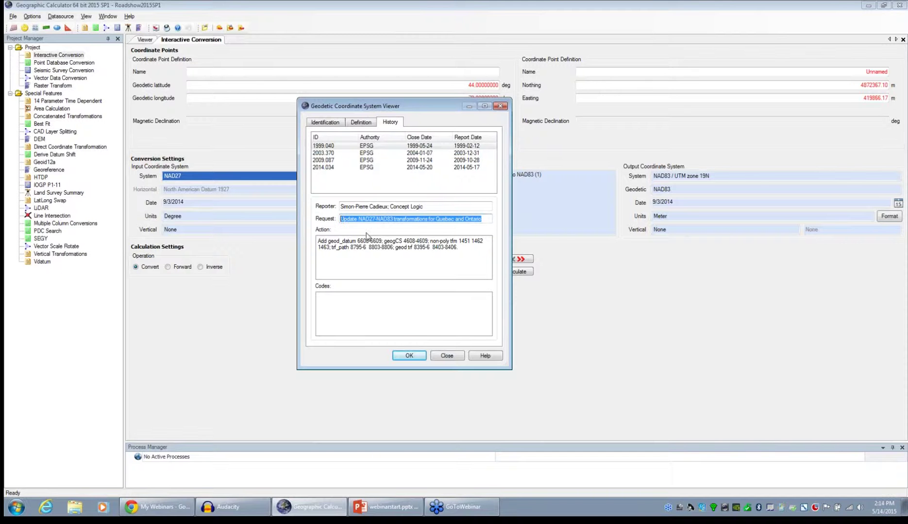
drag(467, 250, 333, 232)
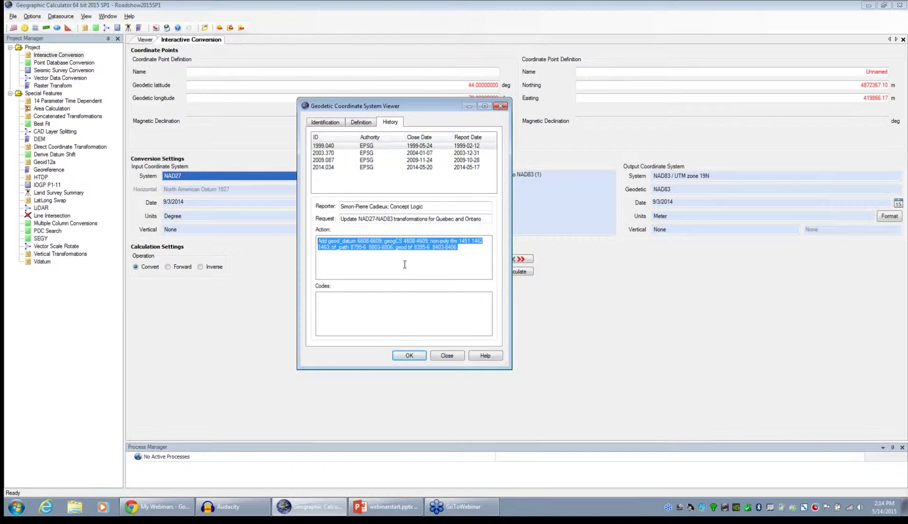
click(365, 160)
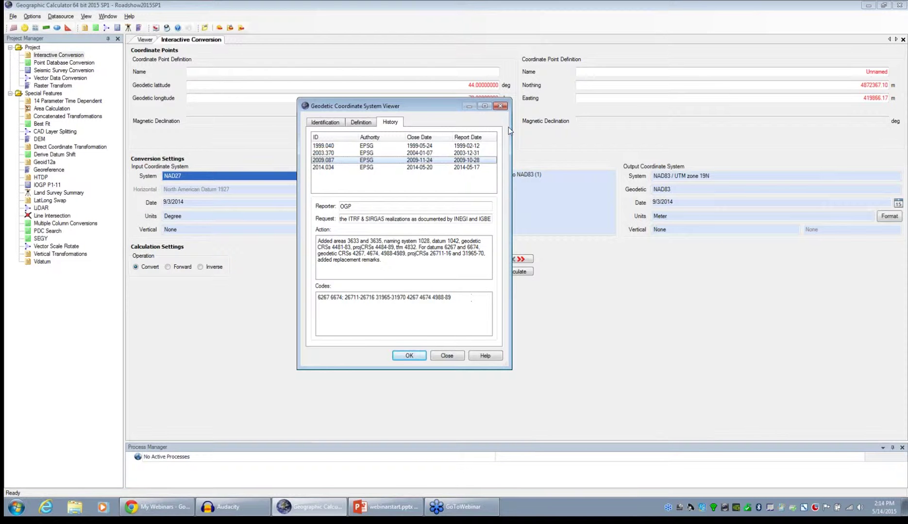
click(501, 106)
click(501, 107)
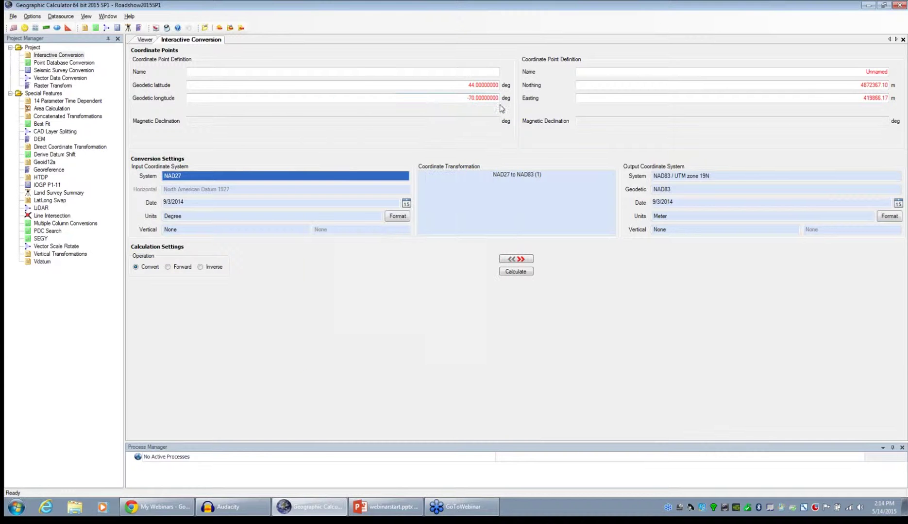
click(59, 17)
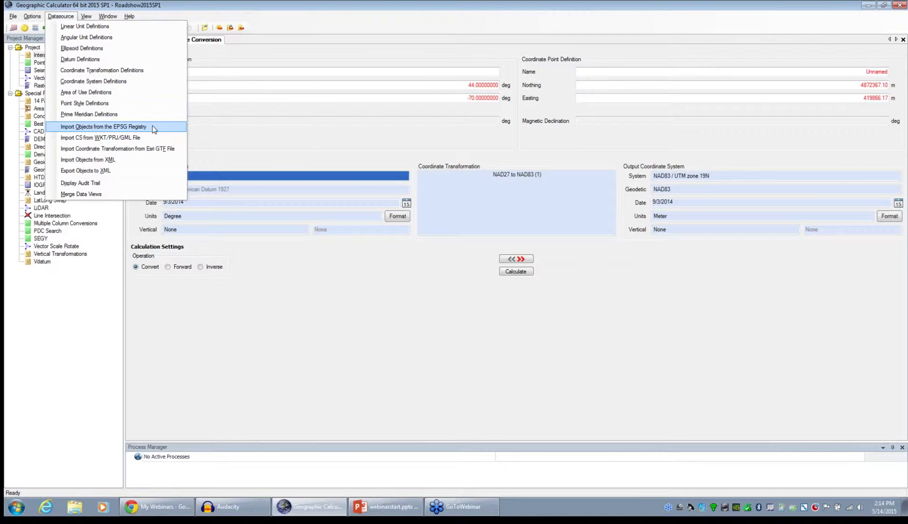
click(298, 138)
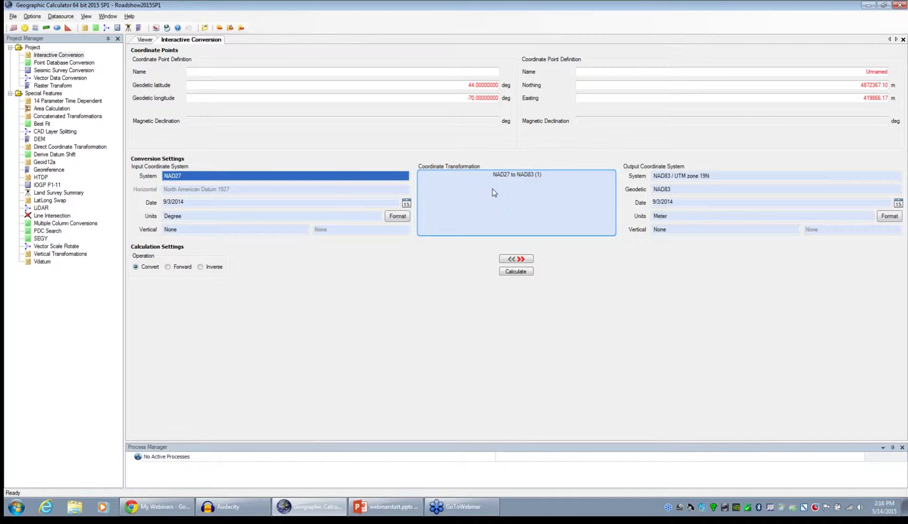
Step: Open the horizontal transformation selection for NAD27 to NAD83 and inspect the EPSG codes of the available transformations
double_click(518, 196)
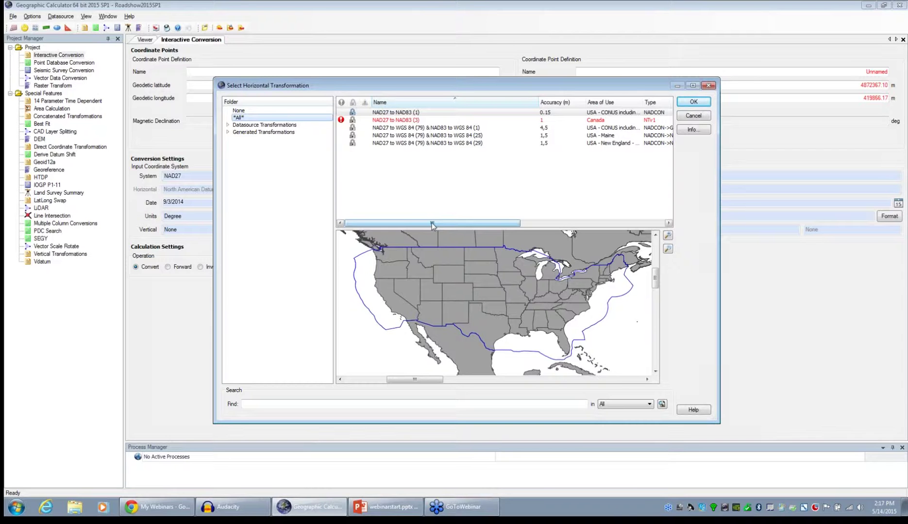
drag(432, 225, 533, 195)
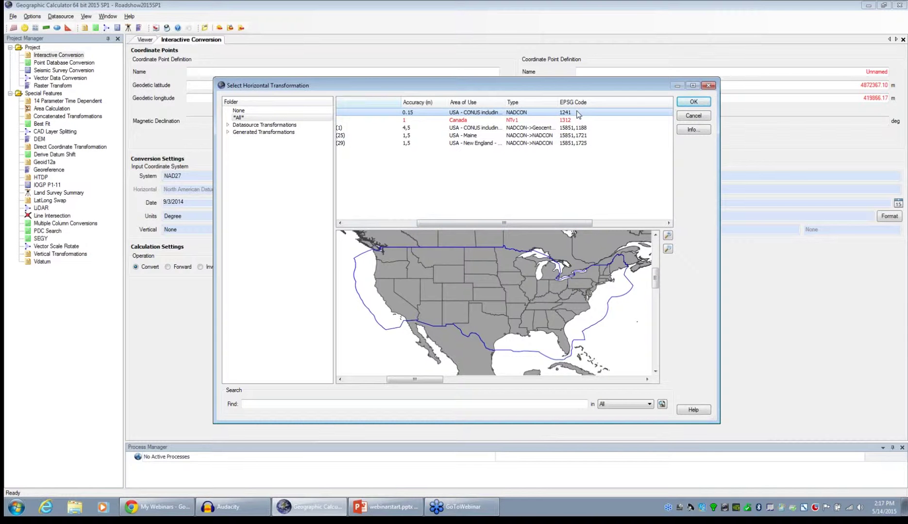
drag(507, 224, 432, 223)
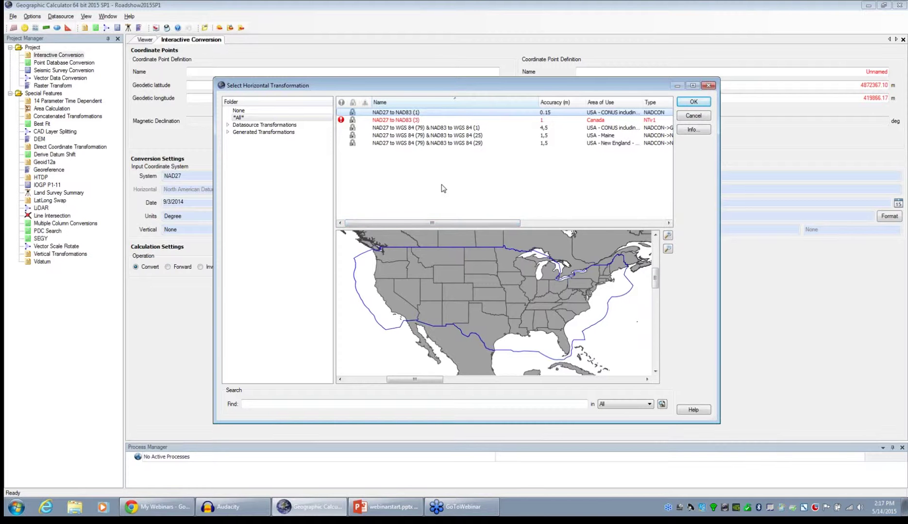
Step: Search the horizontal transformations for EPSG code 1241 and select NAD27 to NAD83 (1)
click(376, 406)
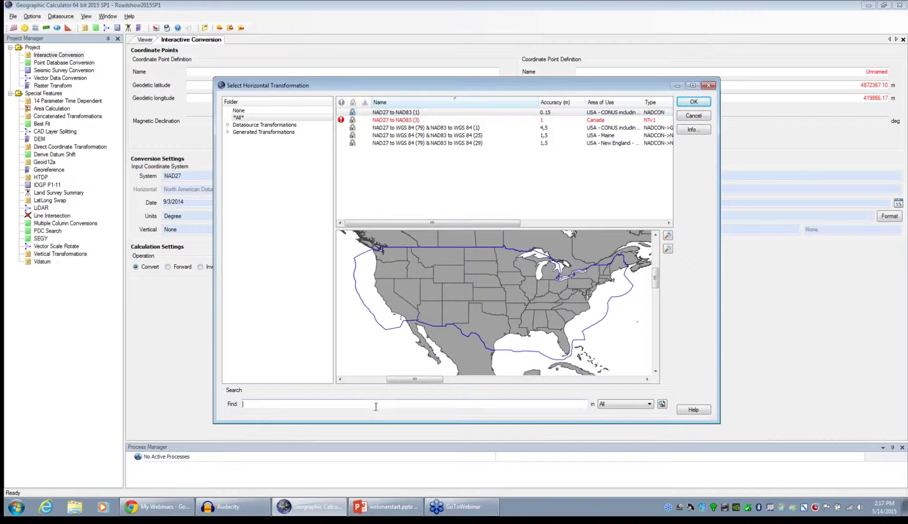
text(1241)
click(662, 405)
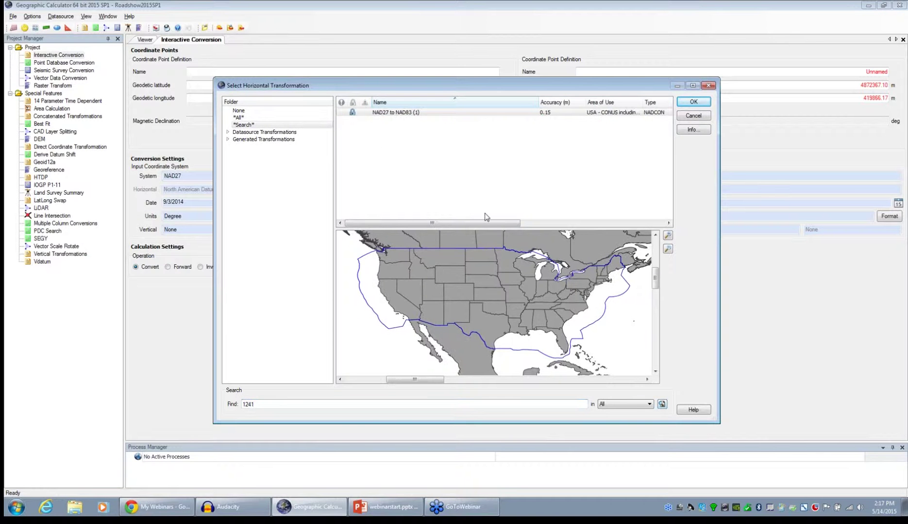
click(430, 115)
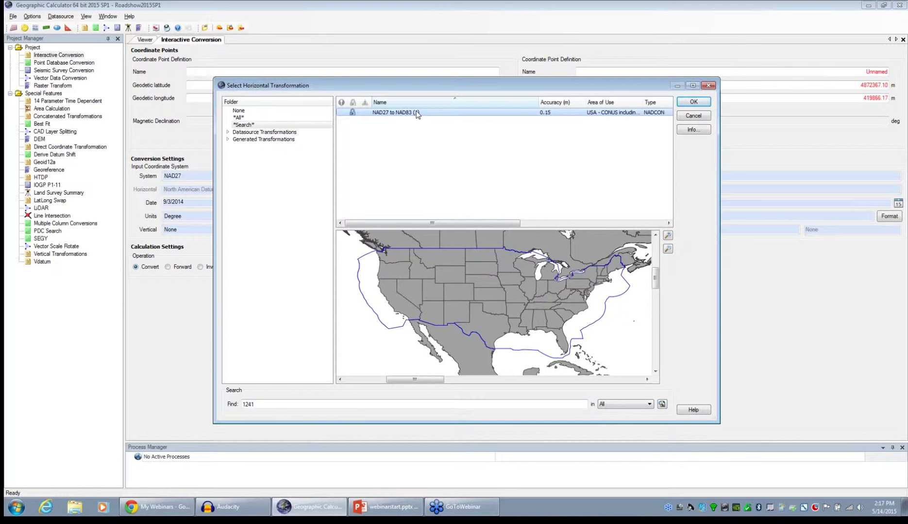
Step: Check which fields the transformation search can be limited to, and close the selection dialog without applying it
click(650, 404)
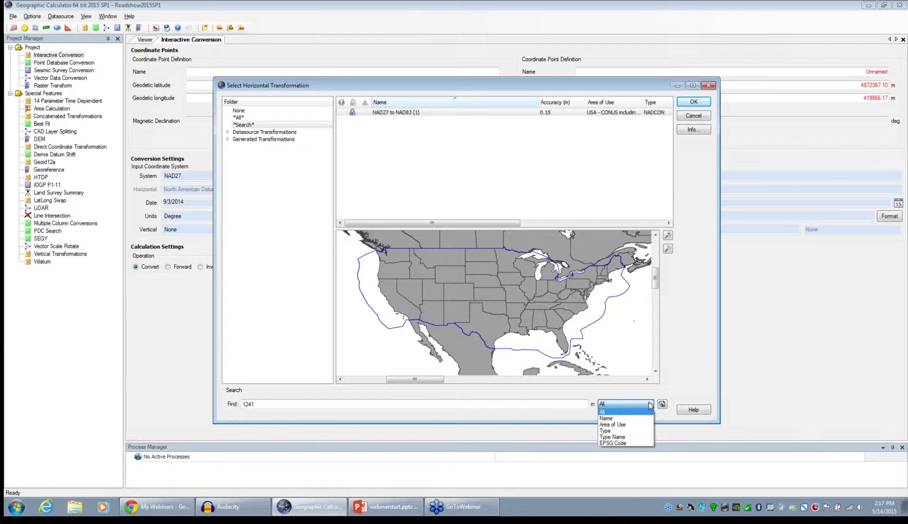
click(676, 386)
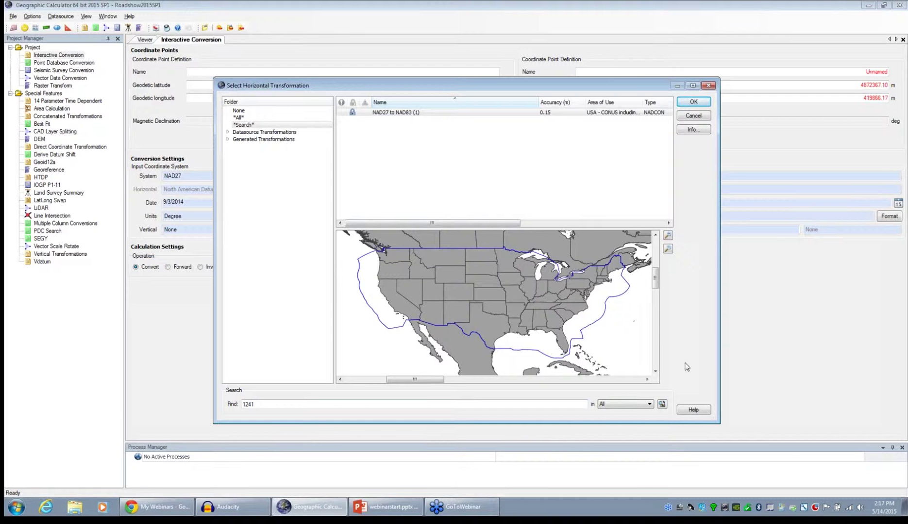
click(709, 86)
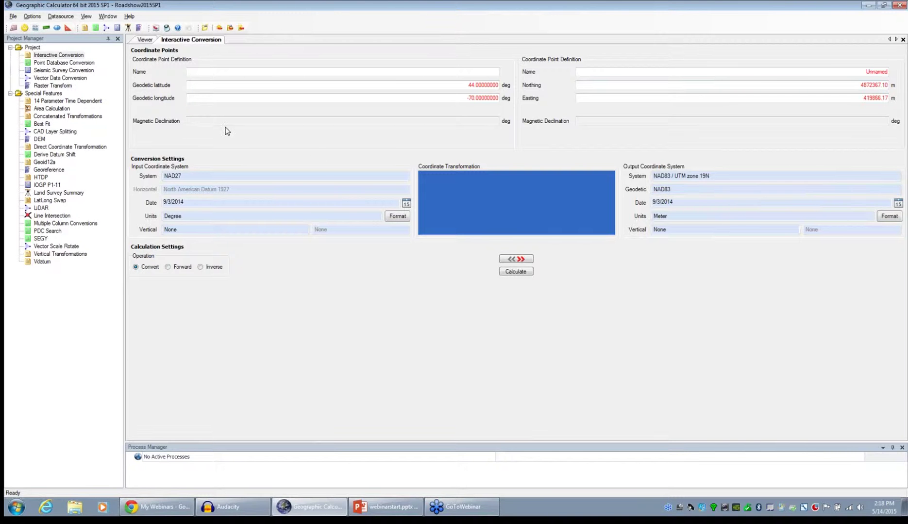
Step: Open the vector data conversion job, view which attributes can serve as Z value, and leave that option disabled
click(62, 79)
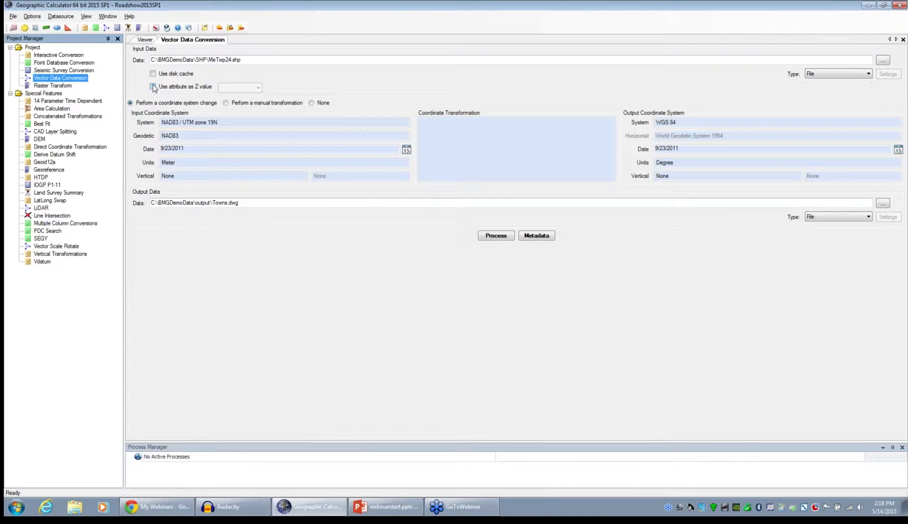
click(153, 87)
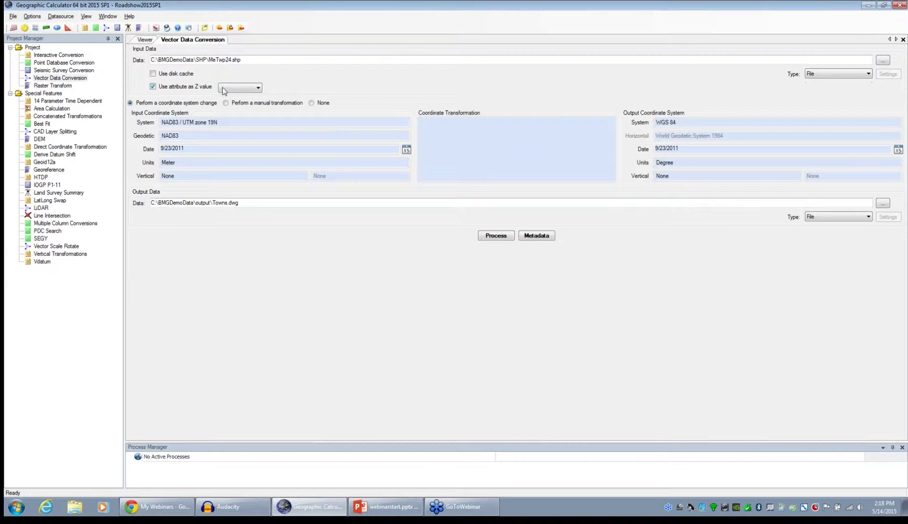
click(258, 89)
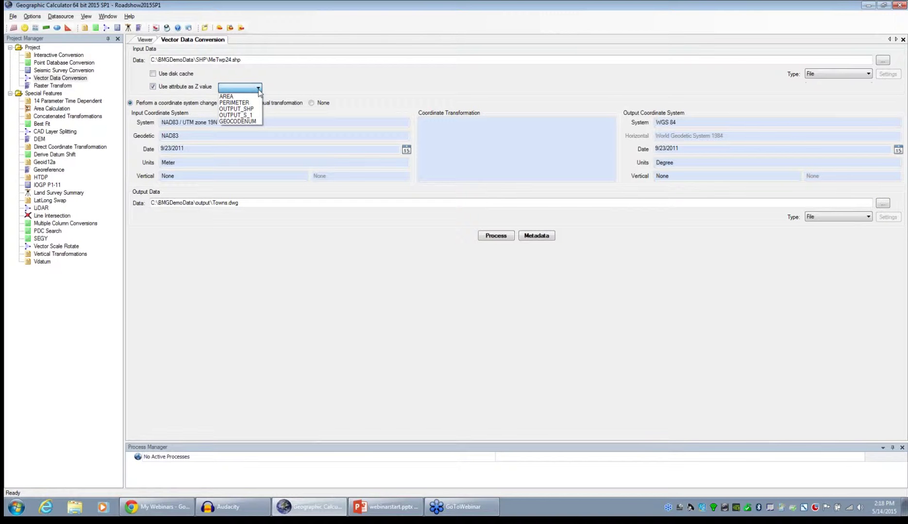
click(288, 83)
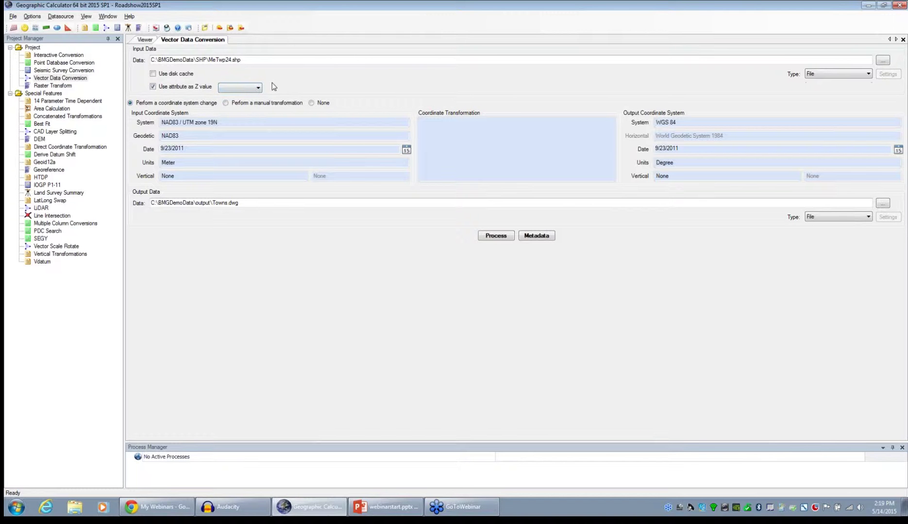
click(153, 88)
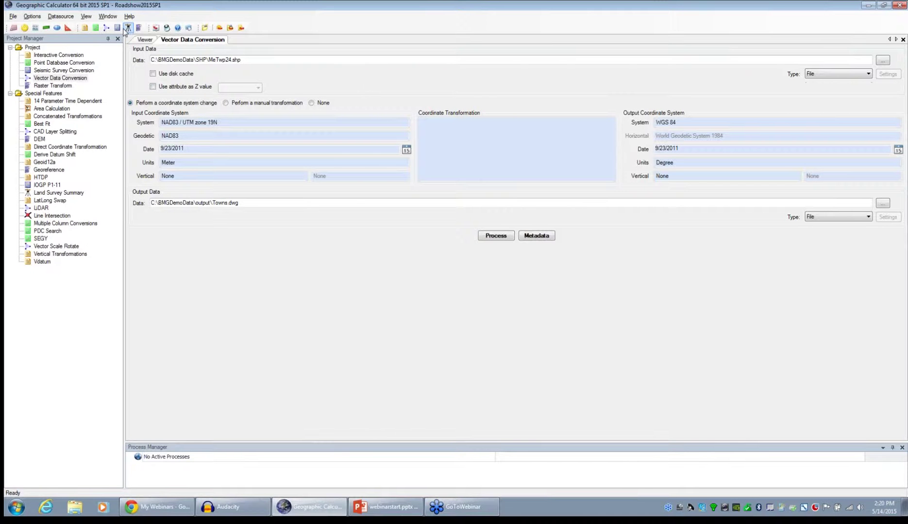
Step: Open the general preferences and review the available magnetic declination models, keeping IGRF12
click(32, 16)
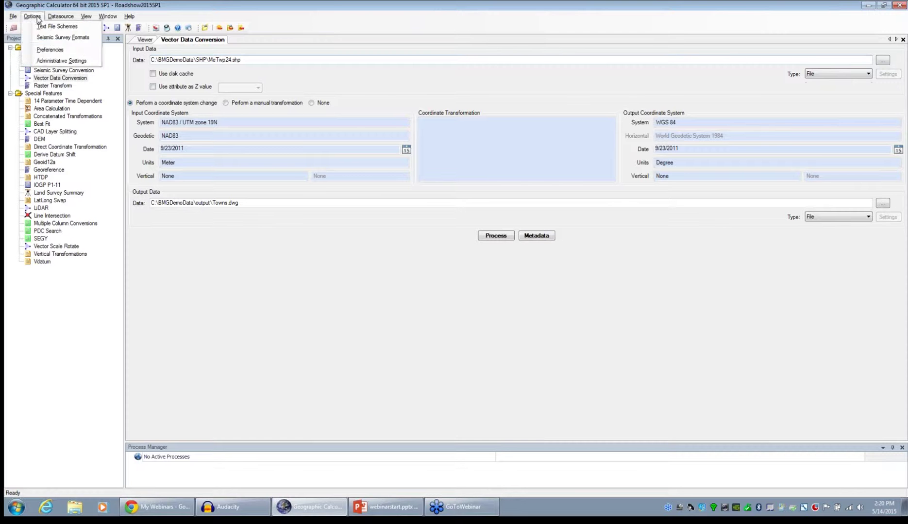
click(54, 50)
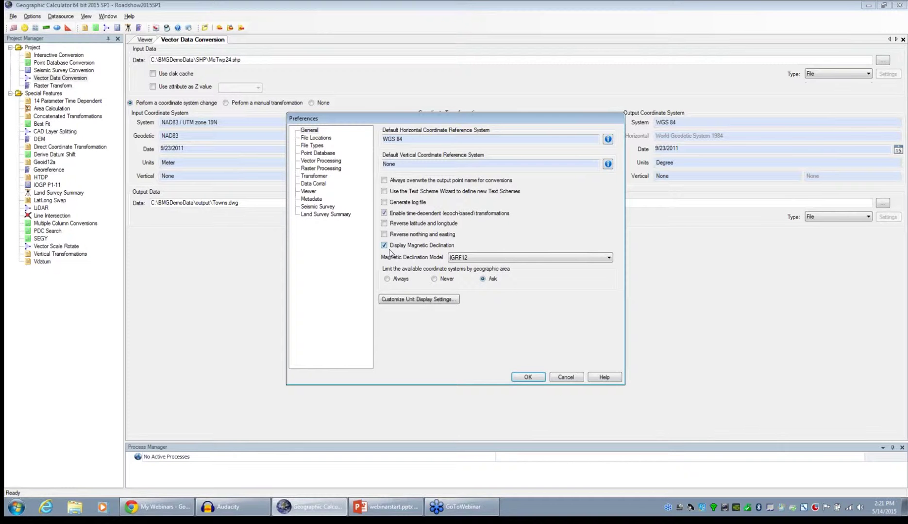
click(609, 258)
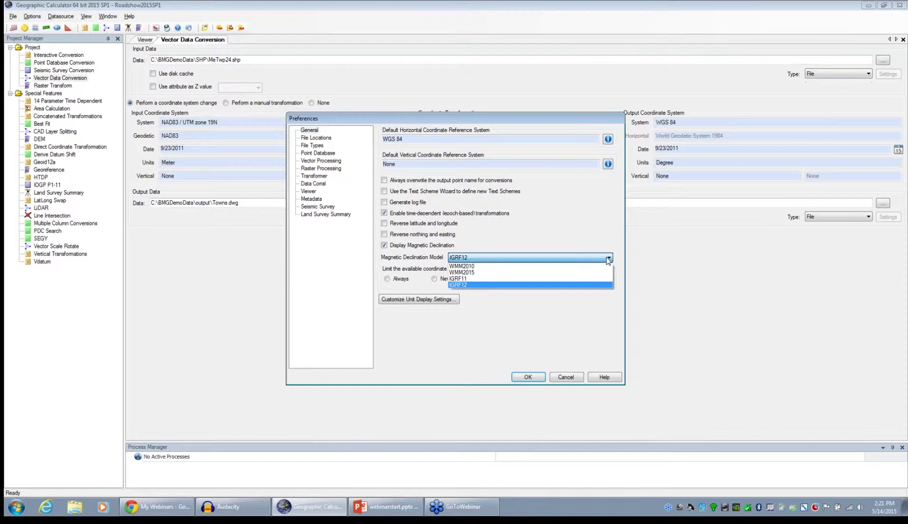
click(608, 260)
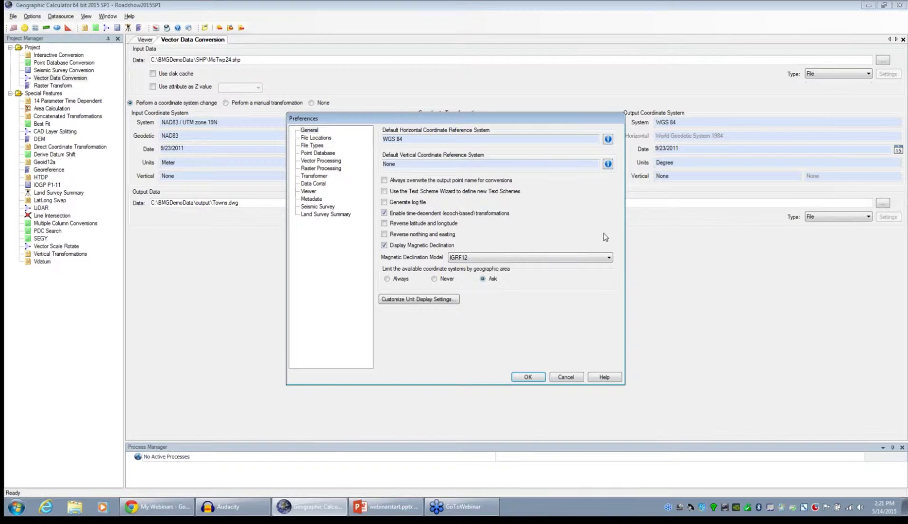
Step: Close the preferences without applying changes and open the Best Fit job with Best Fit as its operation
click(570, 377)
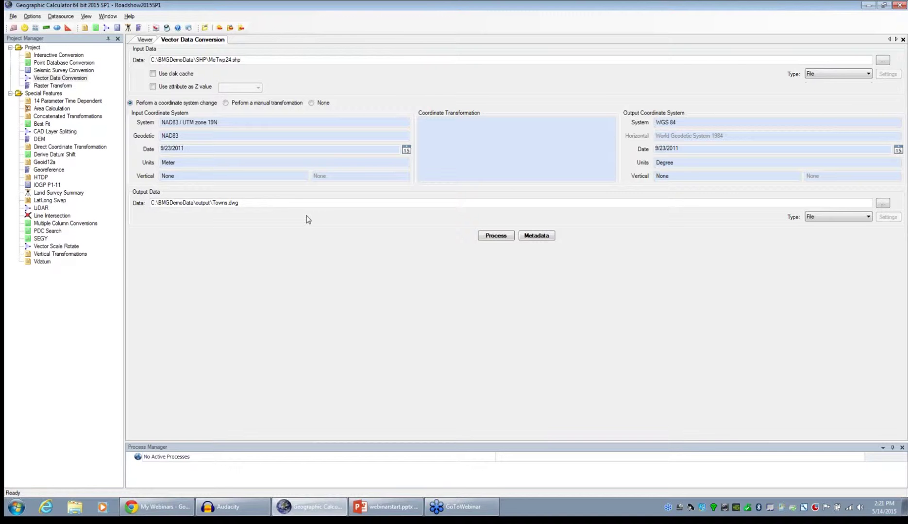
click(43, 124)
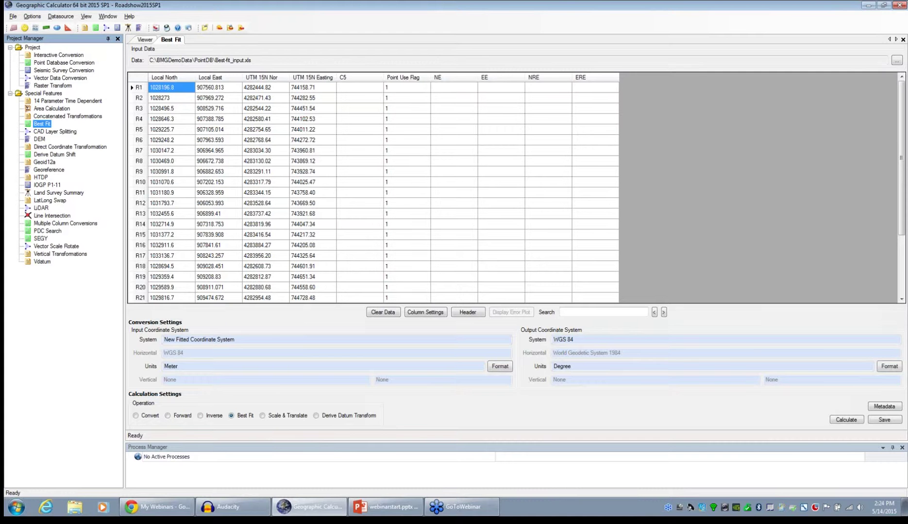
mouse_move(906, 140)
mouse_down()
mouse_move(906, 193)
mouse_move(903, 141)
mouse_move(893, 135)
mouse_up()
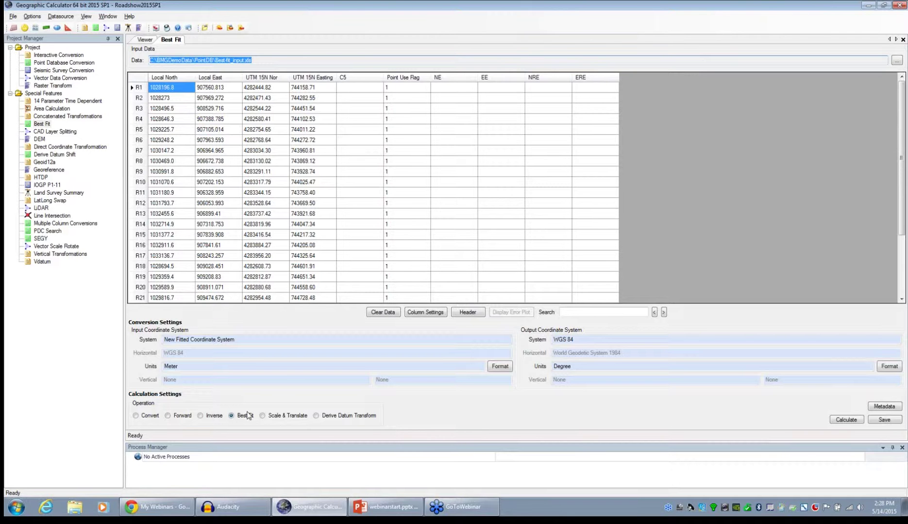
click(231, 416)
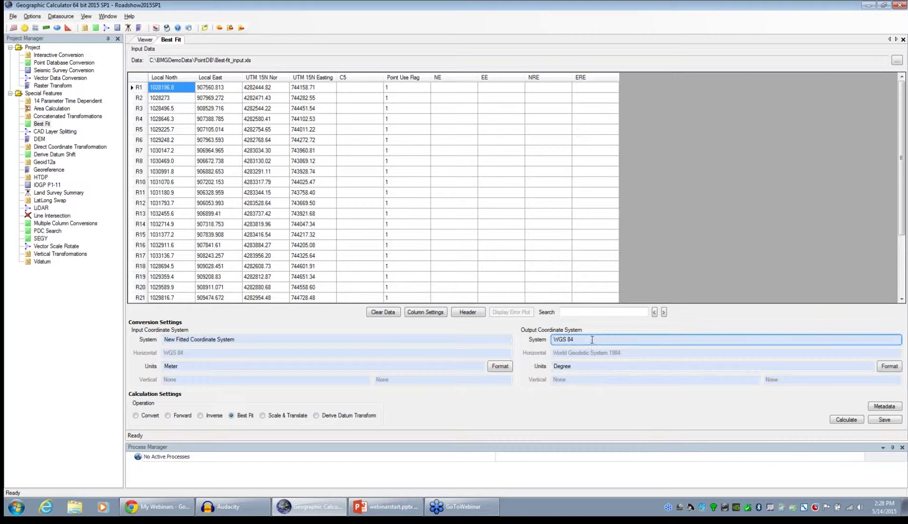
Step: Set the output coordinate system to WGS 84 / UTM zone 15N, without limiting the choices by geographic area
double_click(625, 340)
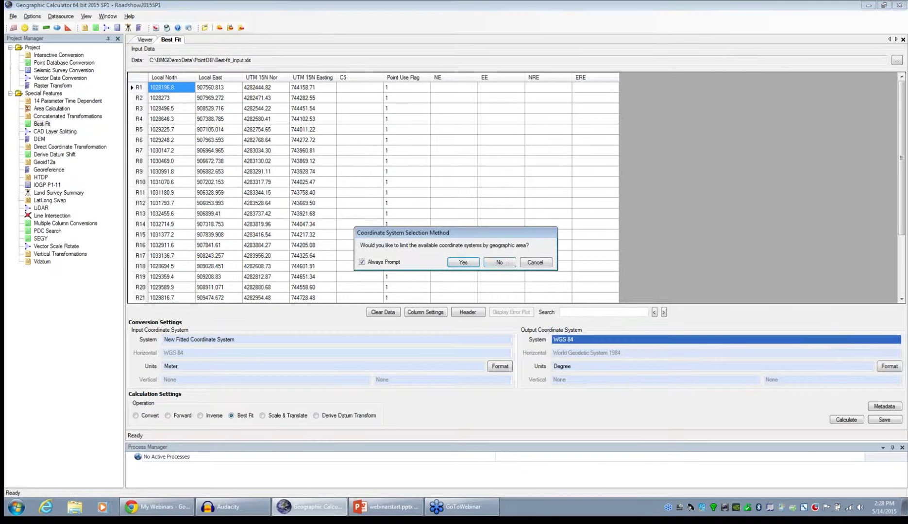
click(499, 262)
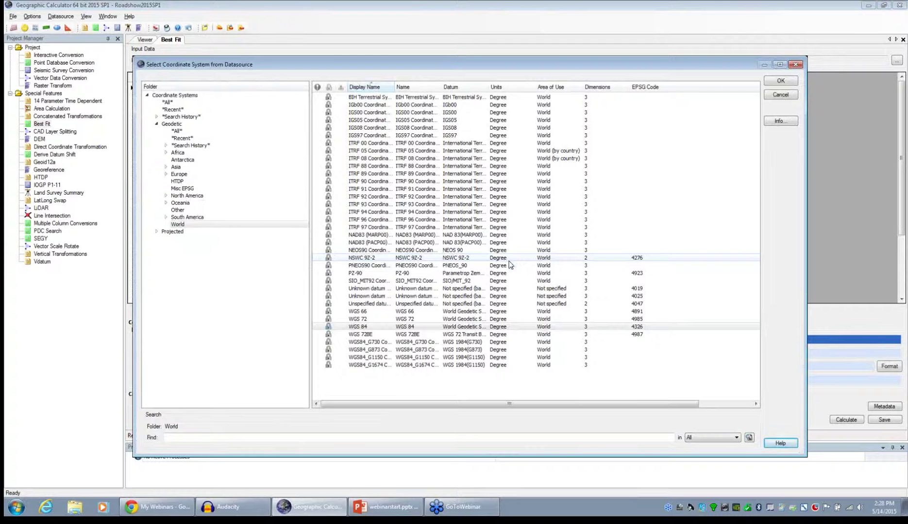
click(157, 232)
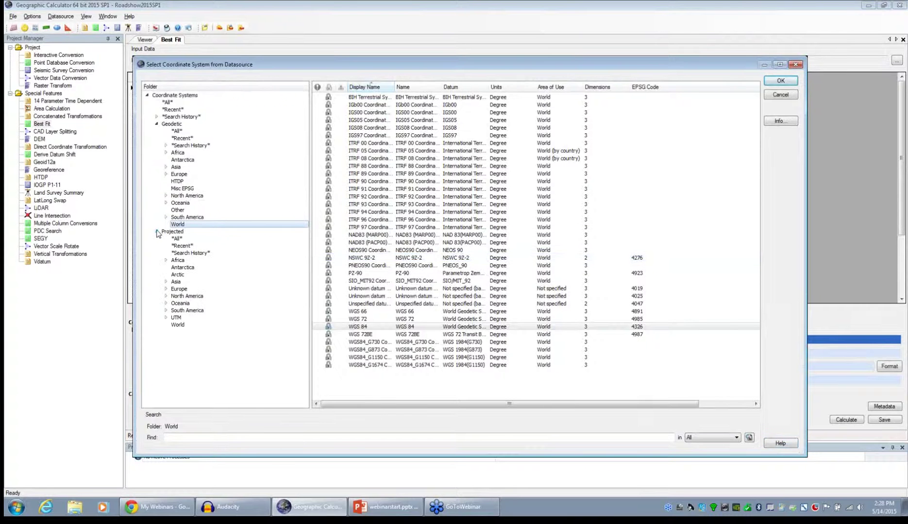
click(166, 317)
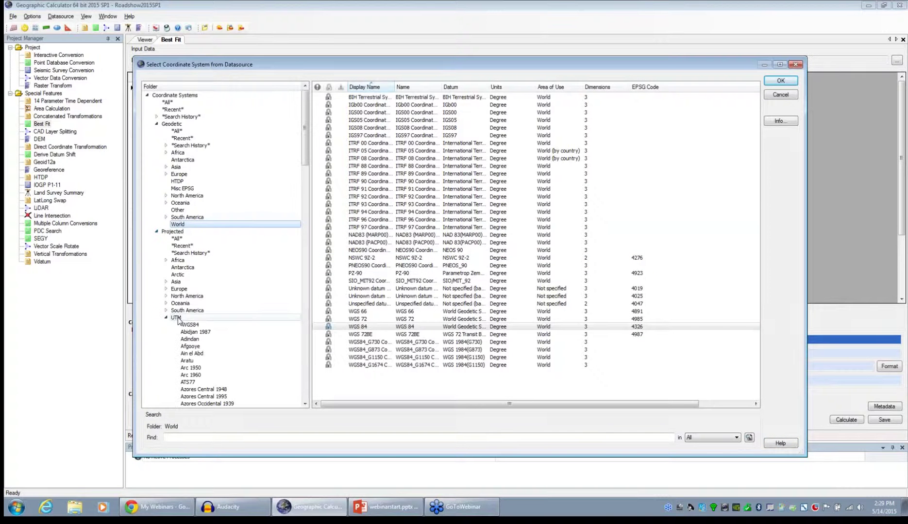
click(186, 324)
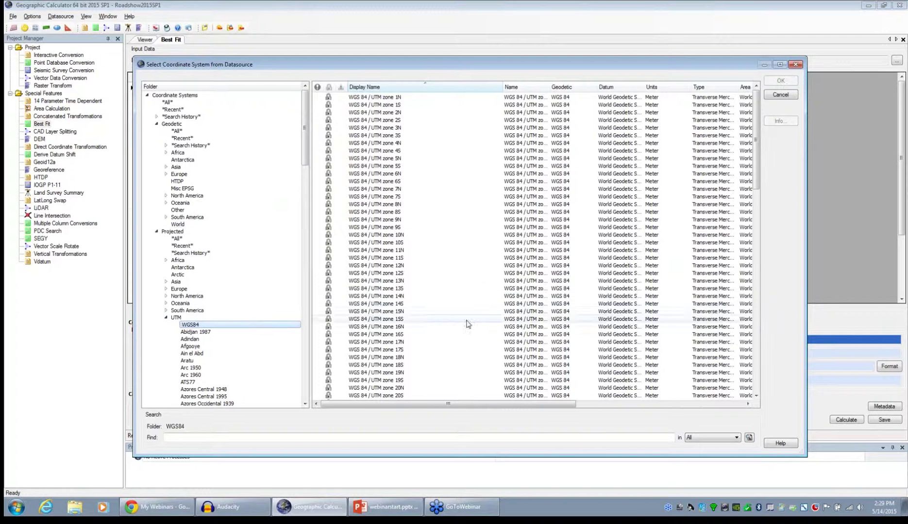
click(400, 313)
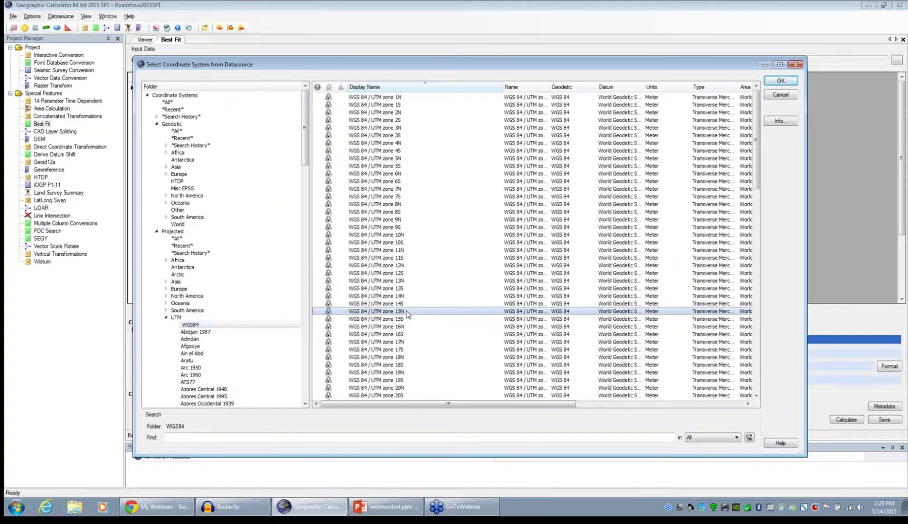
double_click(407, 315)
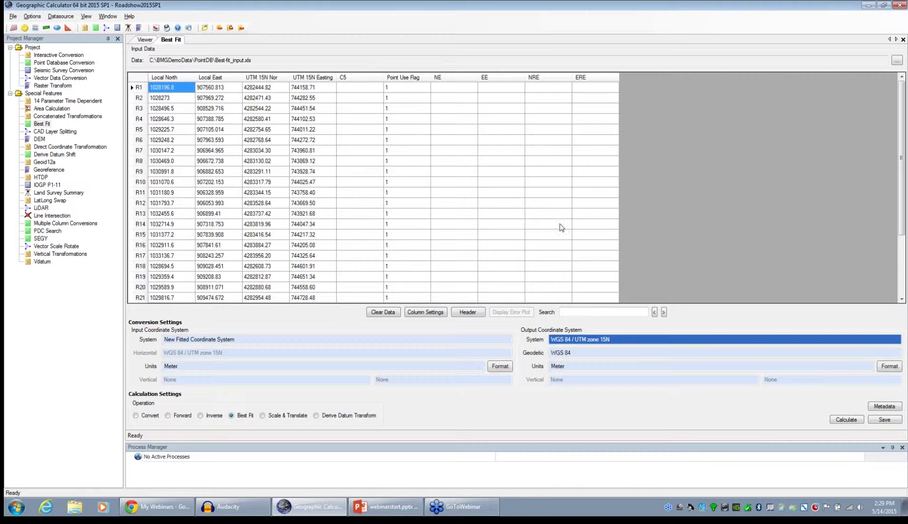
Step: In the Best Fit column settings, assign Local North as the original northing and UTM 15N Nor as the transform northing
click(425, 314)
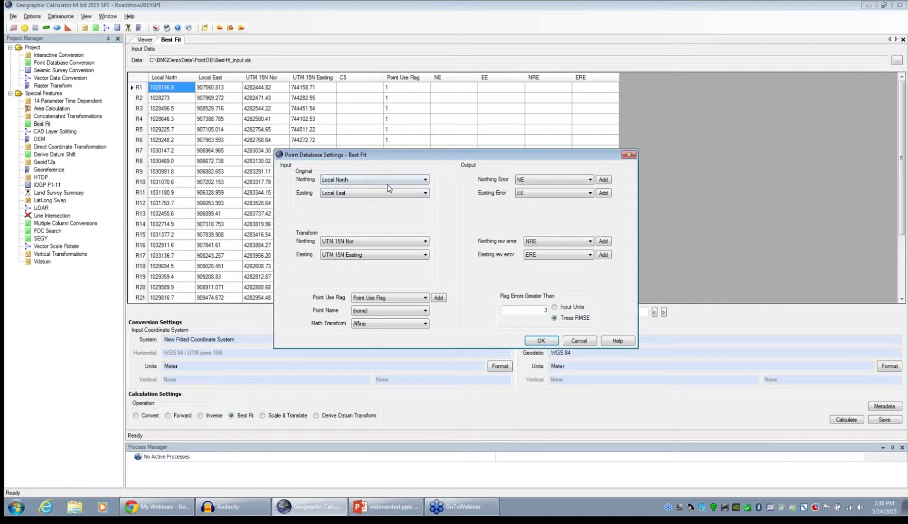
click(425, 181)
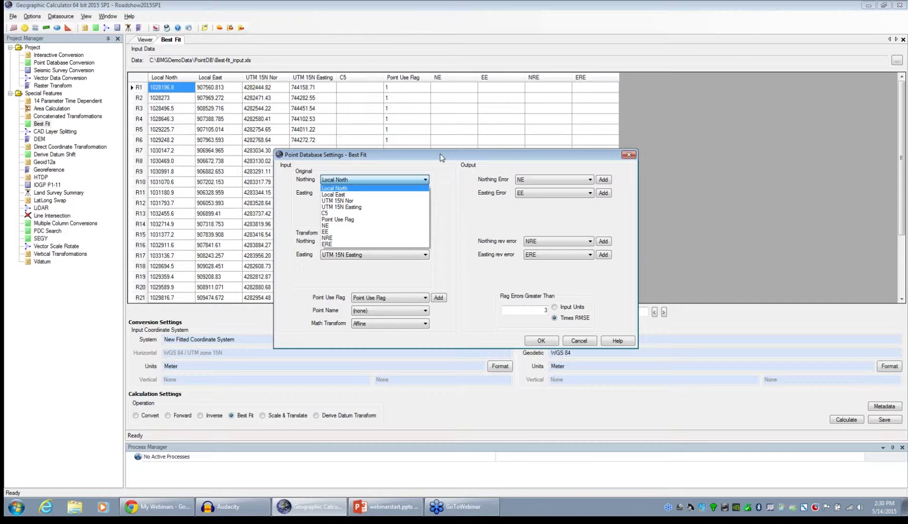
click(349, 189)
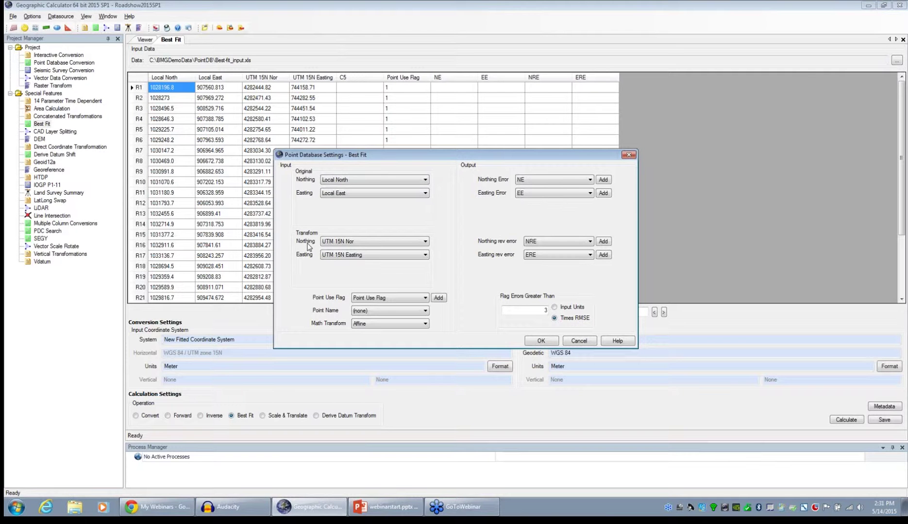
click(425, 243)
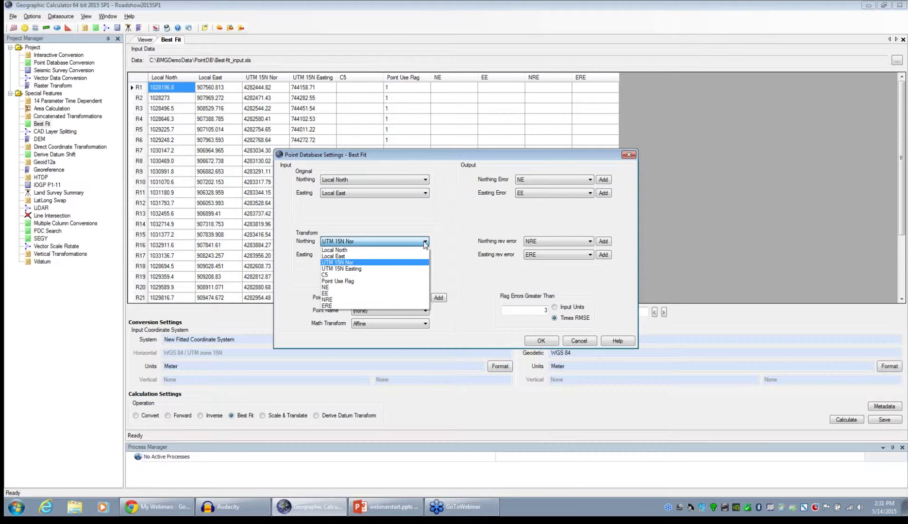
click(443, 263)
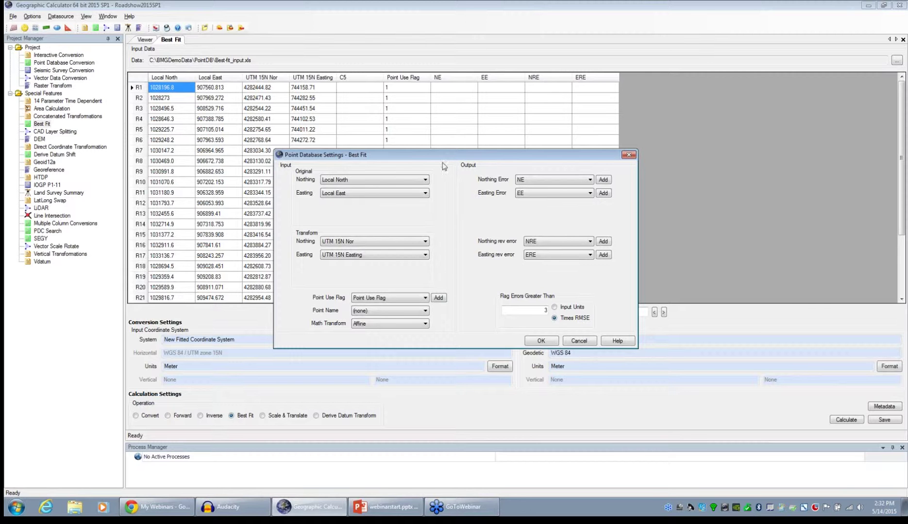
Step: Review the point name and math transform choices, keep the Affine transform, and accept the column settings
click(425, 311)
click(425, 325)
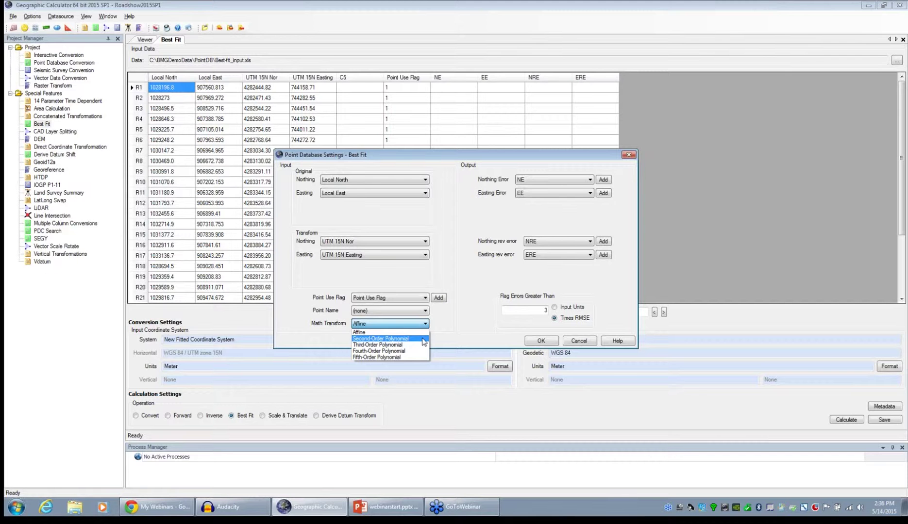
click(426, 332)
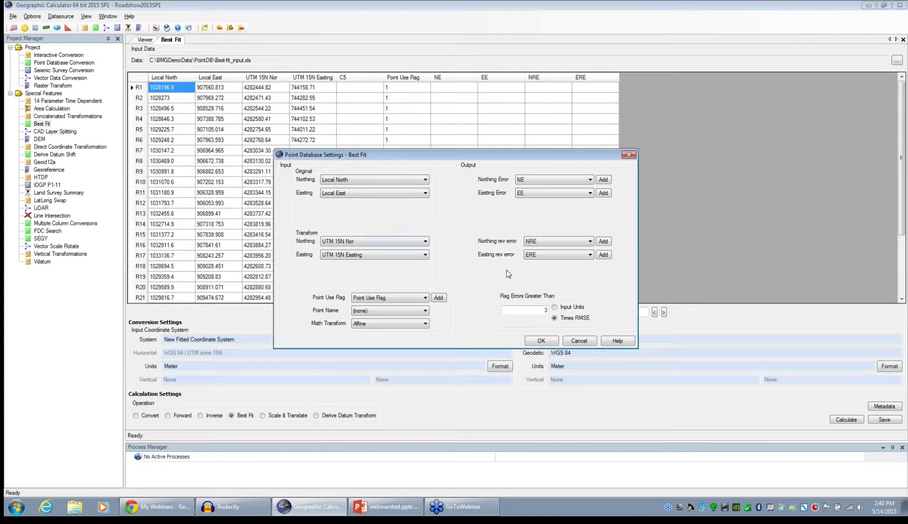
click(549, 342)
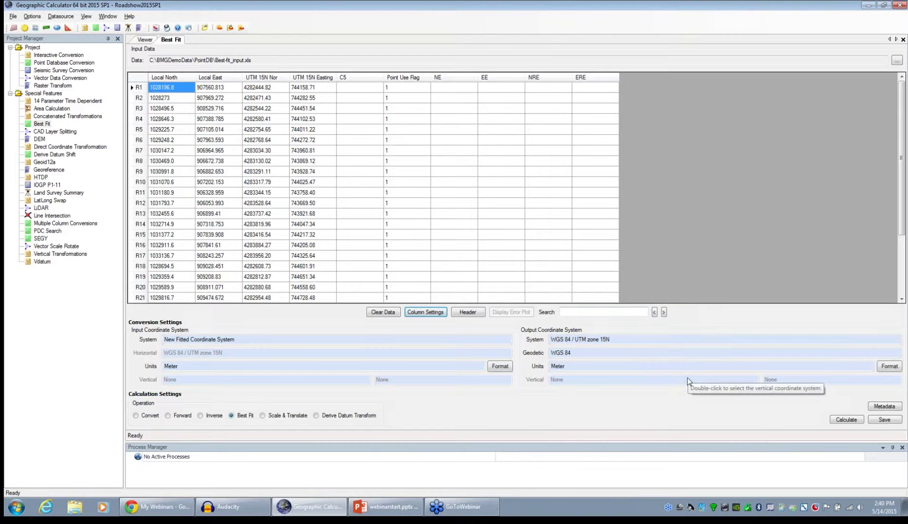
Step: Calculate the best fit and open its error plot
click(854, 422)
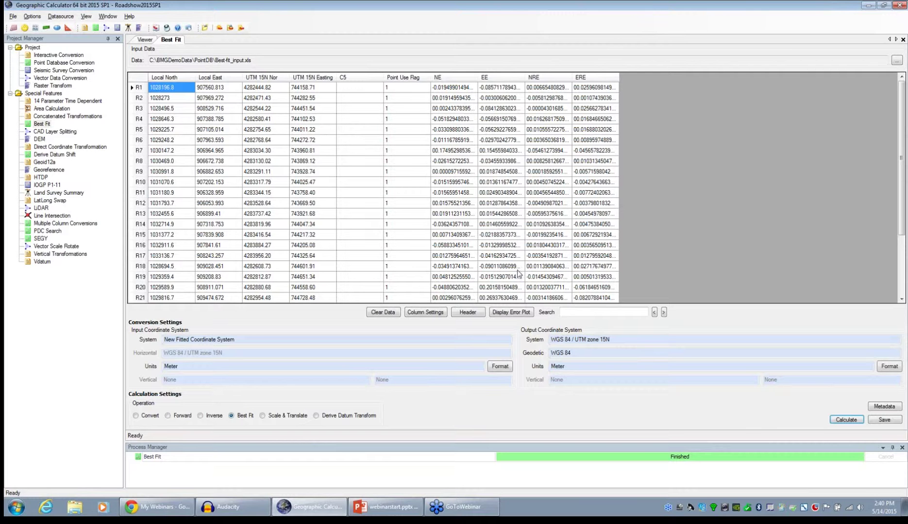
click(512, 314)
drag(444, 71, 493, 31)
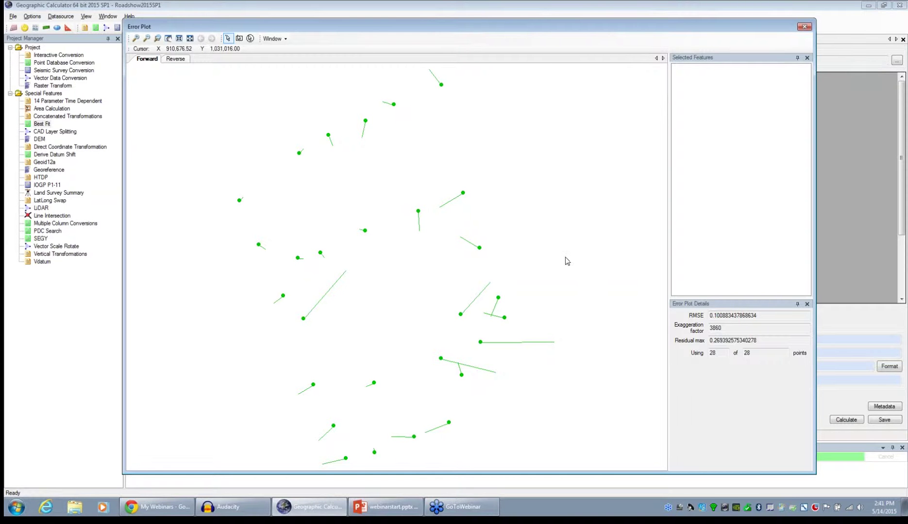
Step: Compare the forward and reverse error plots, and examine the exaggeration factor, the maximum residual and the longest error vectors
click(173, 60)
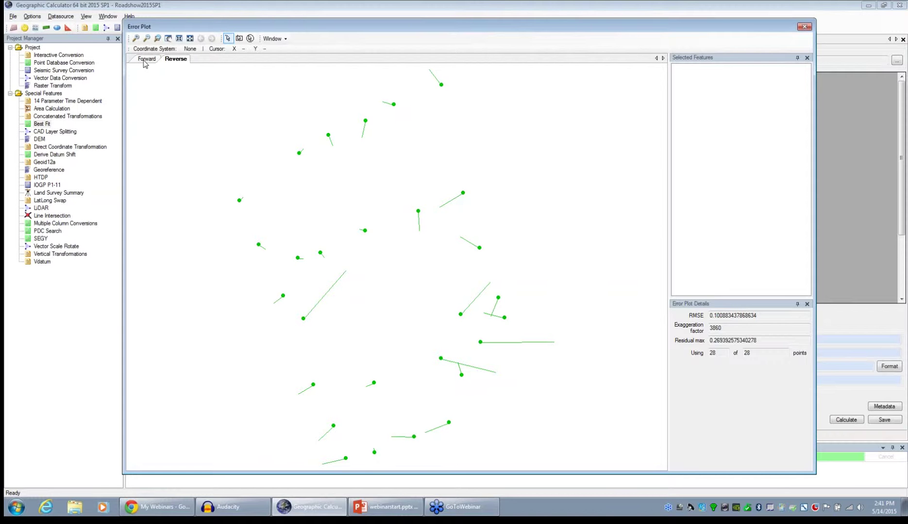
click(142, 61)
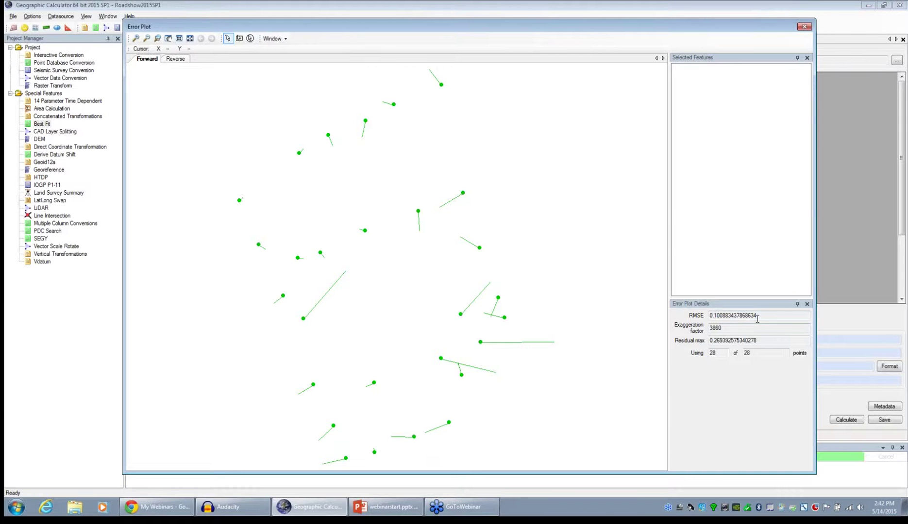
double_click(724, 327)
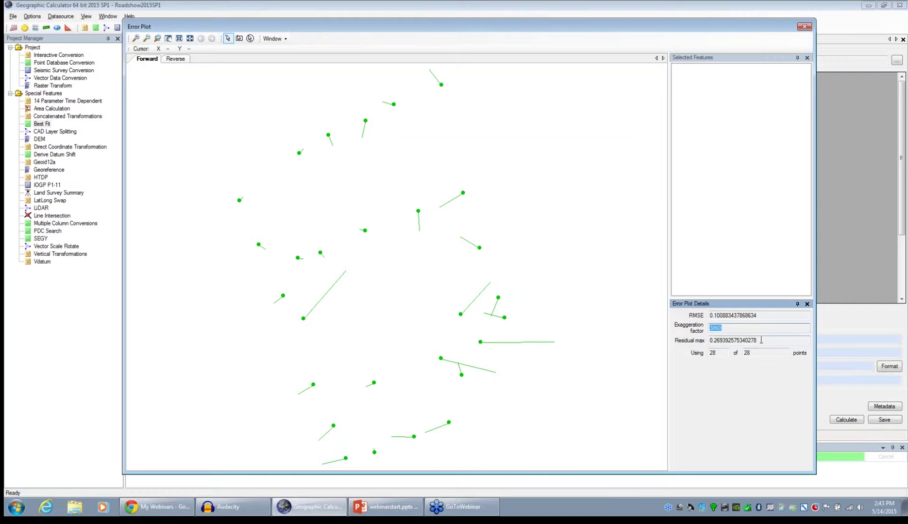
drag(760, 341, 705, 341)
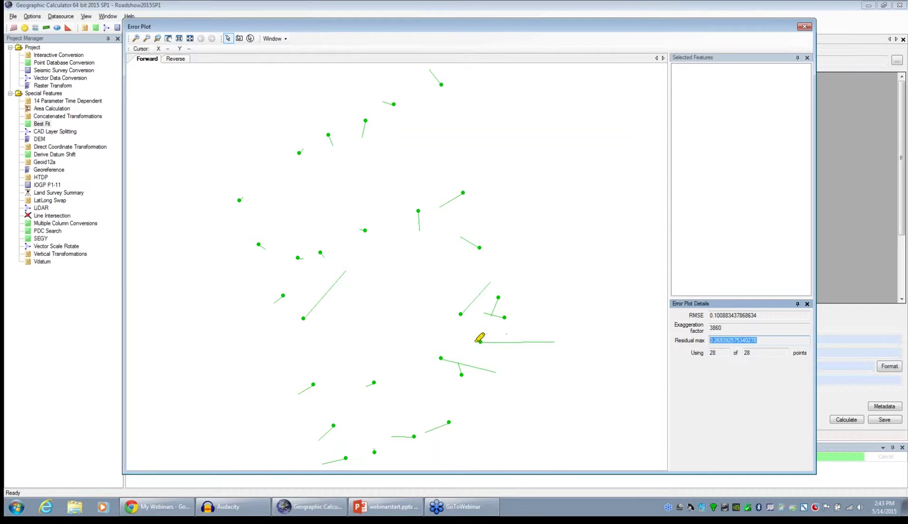
drag(476, 341, 550, 342)
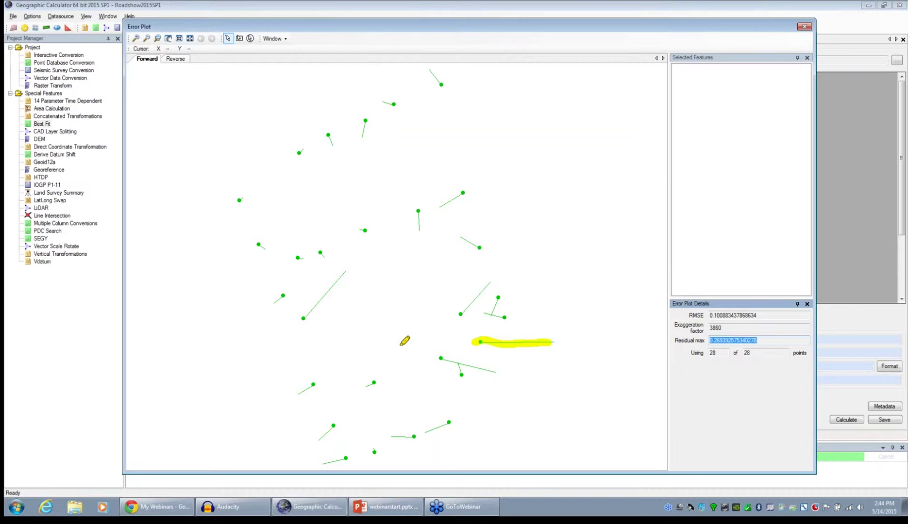
drag(312, 314, 305, 317)
mouse_move(442, 350)
mouse_down()
mouse_move(449, 357)
mouse_move(441, 354)
mouse_up()
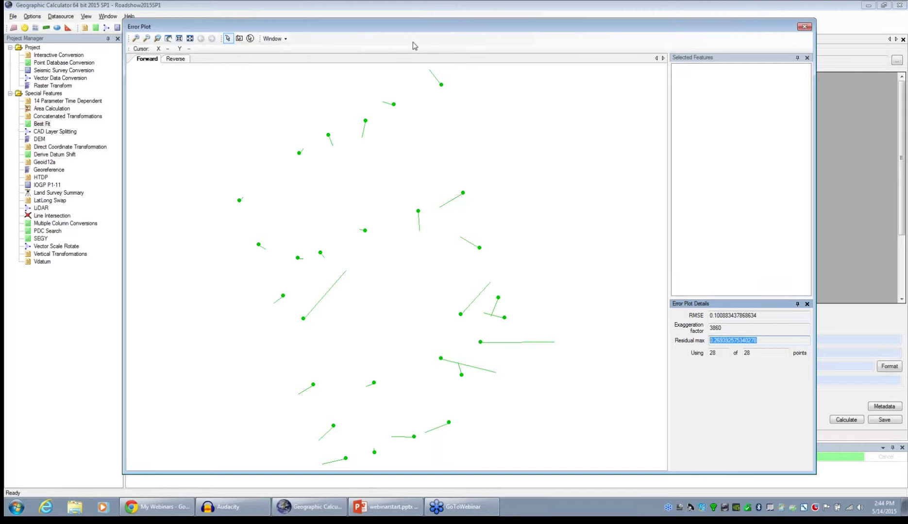
Step: Inspect the coordinates and errors of points R21, R20 and R7, which have the longest vectors in the forward plot
drag(414, 28, 413, 23)
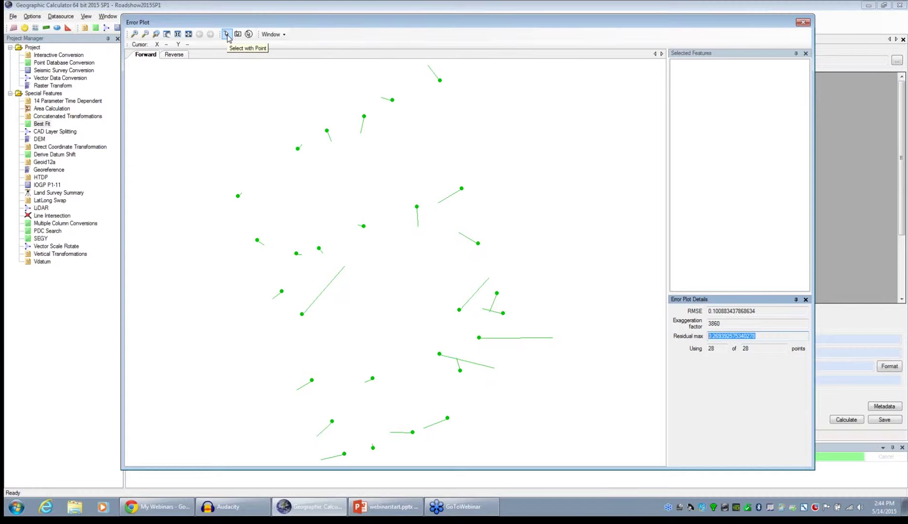
click(479, 339)
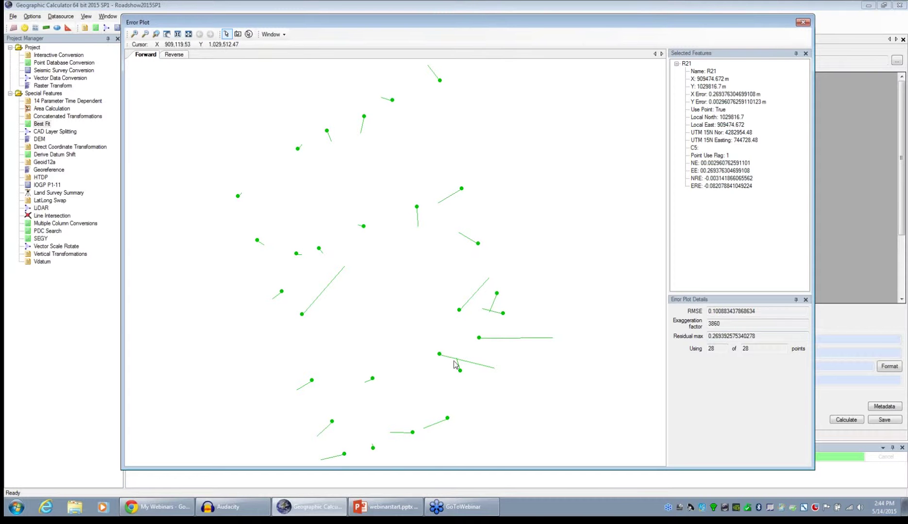
click(439, 355)
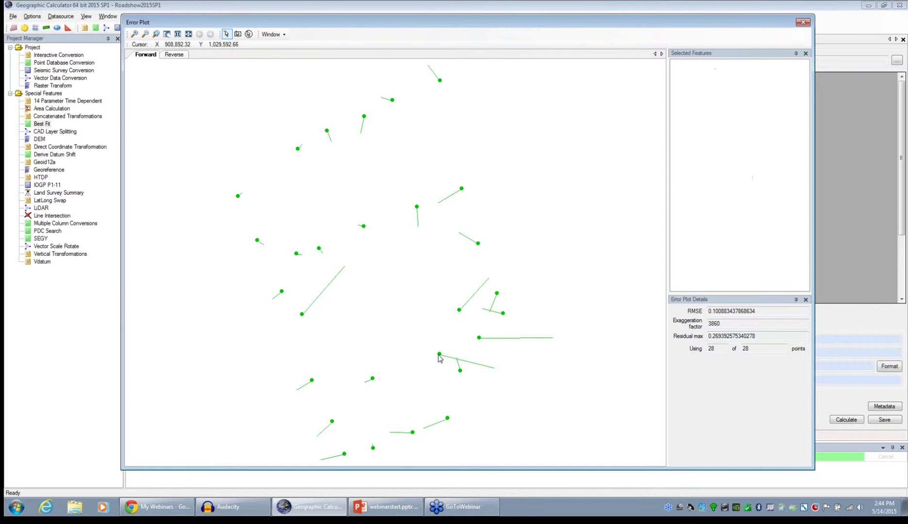
click(301, 315)
click(479, 339)
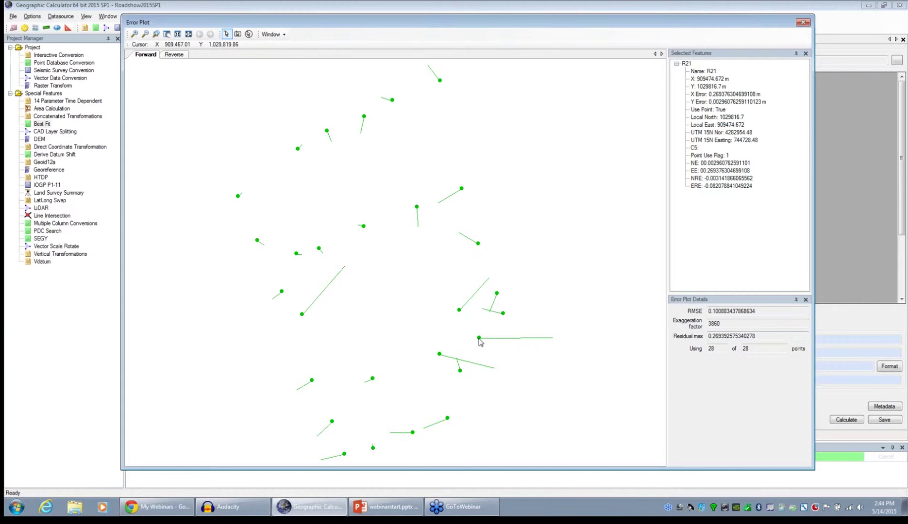
click(479, 339)
click(440, 355)
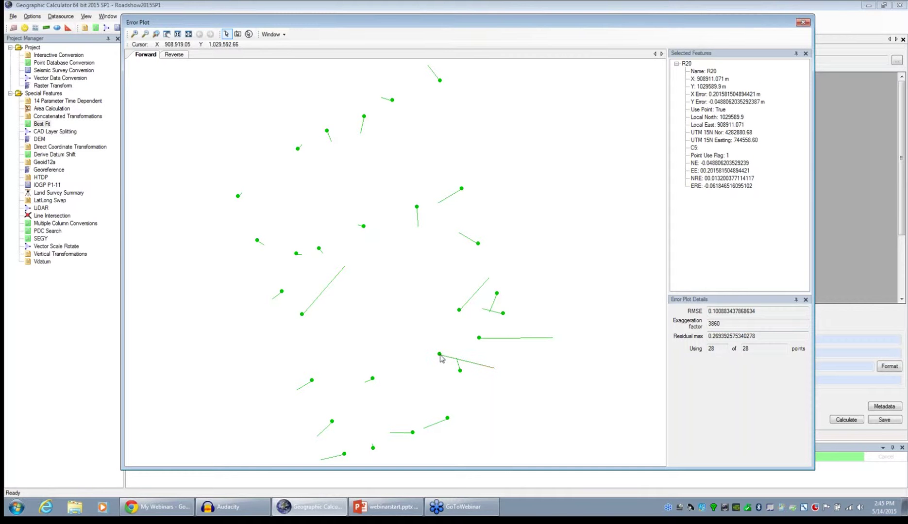
click(302, 315)
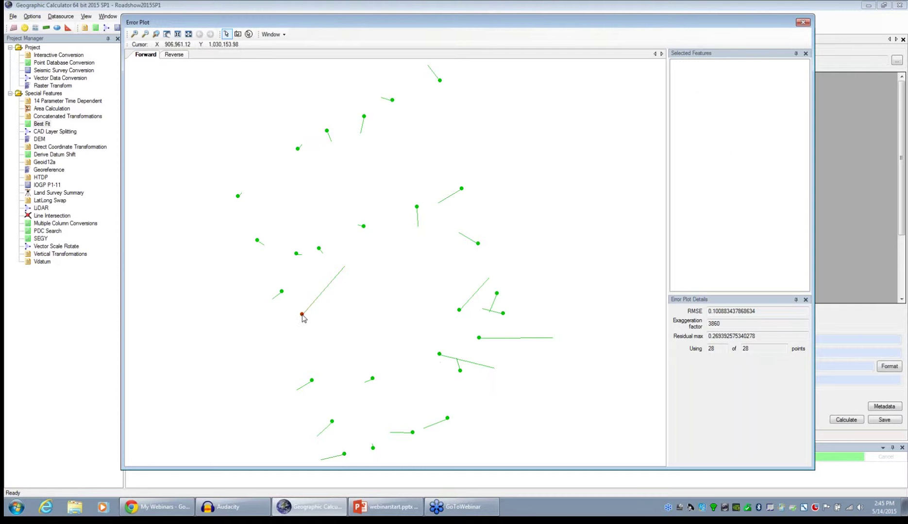
click(302, 315)
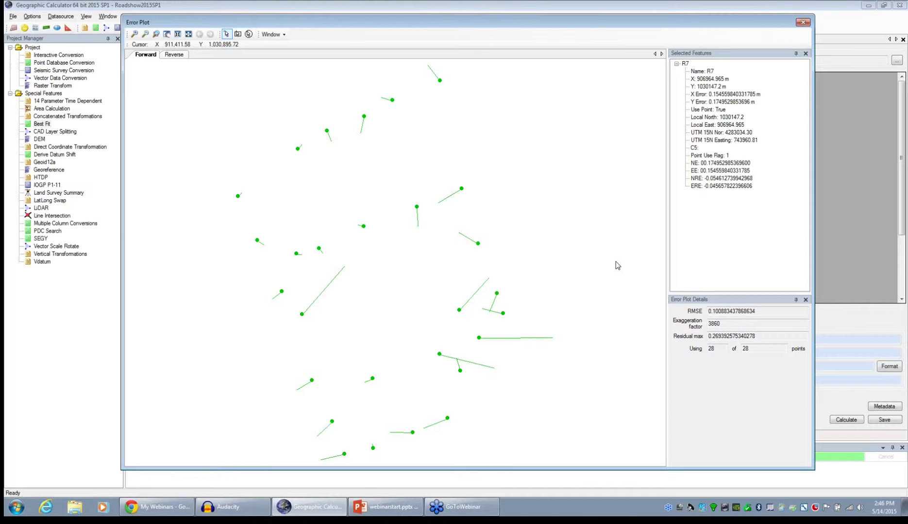
click(479, 339)
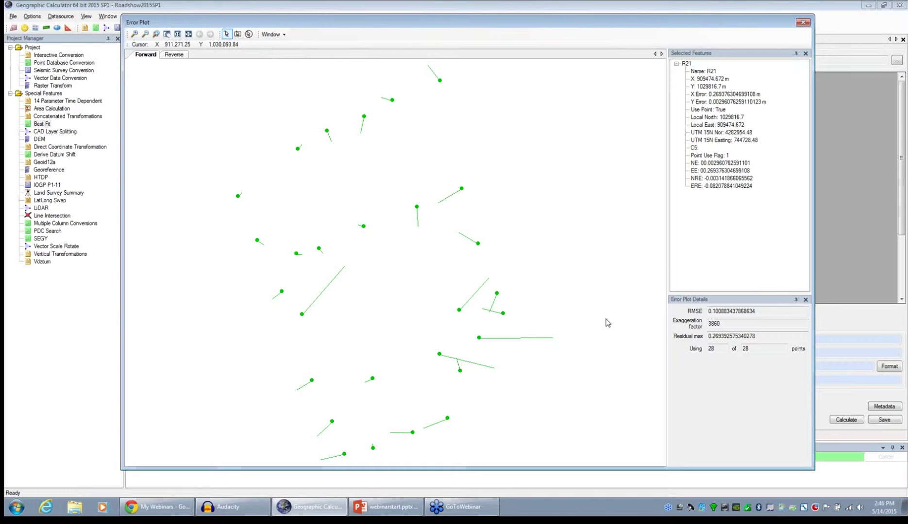
Step: Exclude point R21 from the fit by setting its point use flag to 0, and recalculate the best fit
click(804, 24)
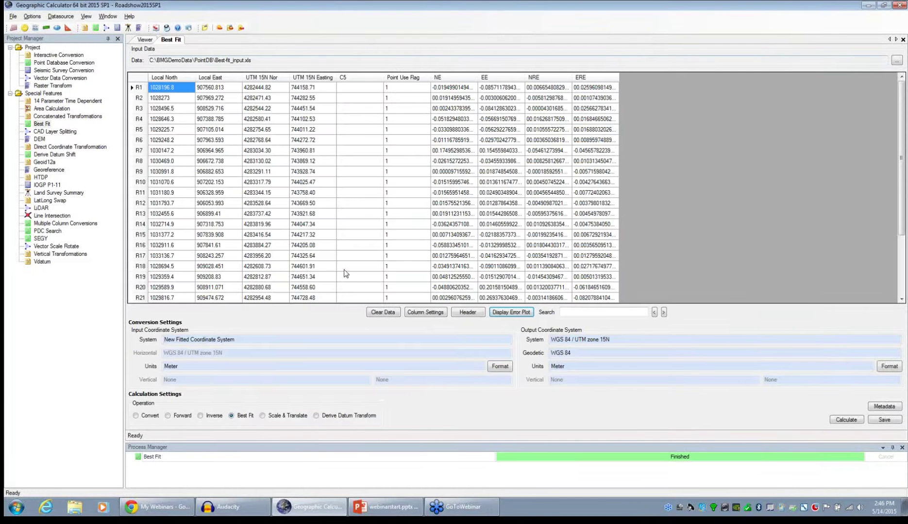
click(366, 206)
scroll(365, 212, down, 2)
scroll(366, 211, down, 1)
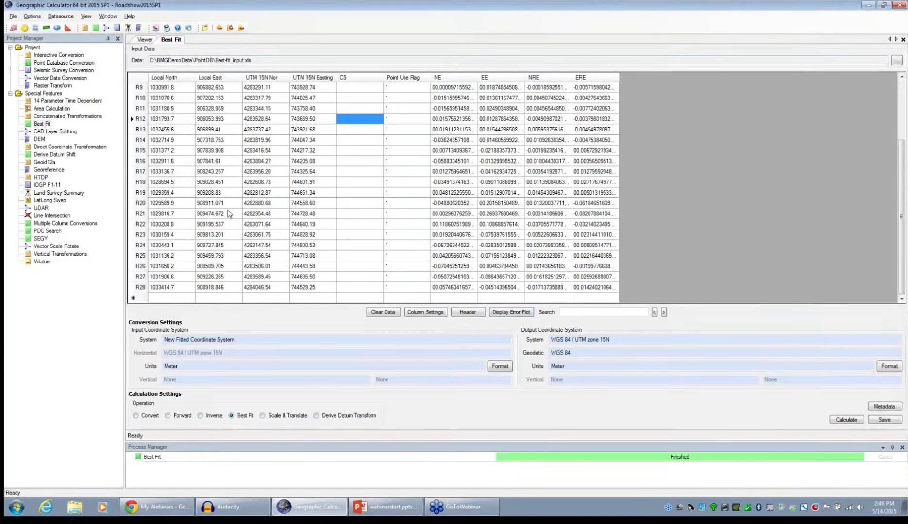
click(138, 214)
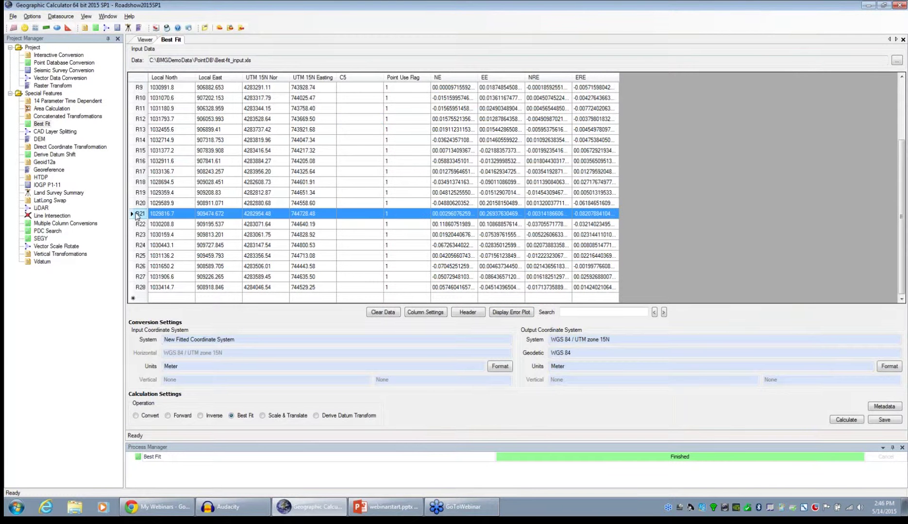
click(396, 214)
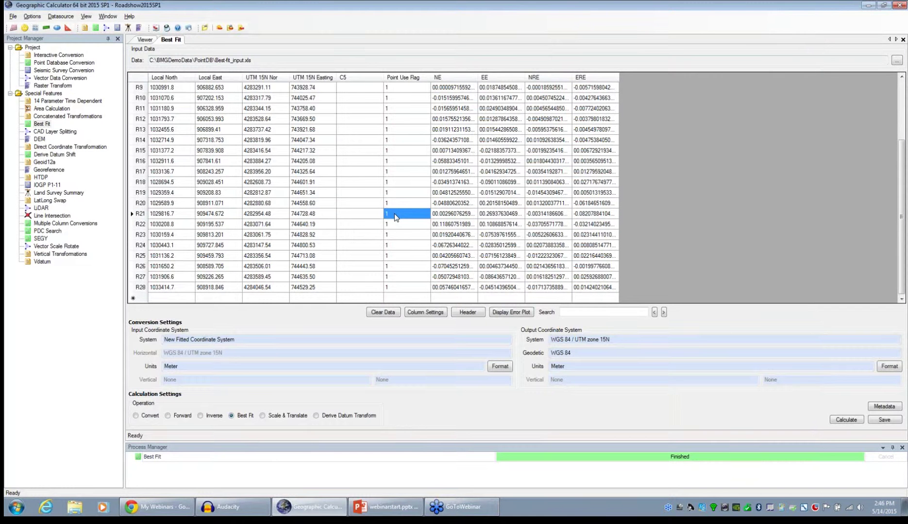
text(0)
click(845, 421)
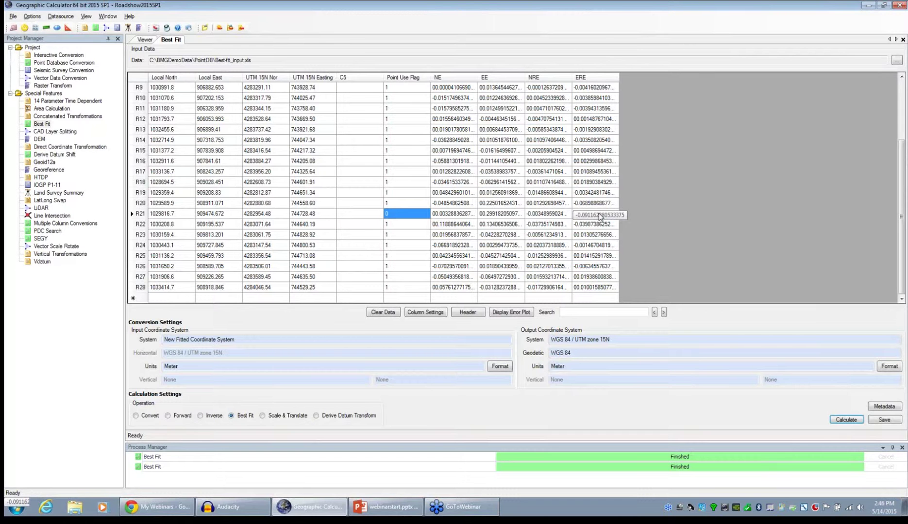
Step: Reopen the error plot and examine its legend for used, unused and large-error points, leaving the legend hidden
click(510, 313)
drag(467, 71, 491, 27)
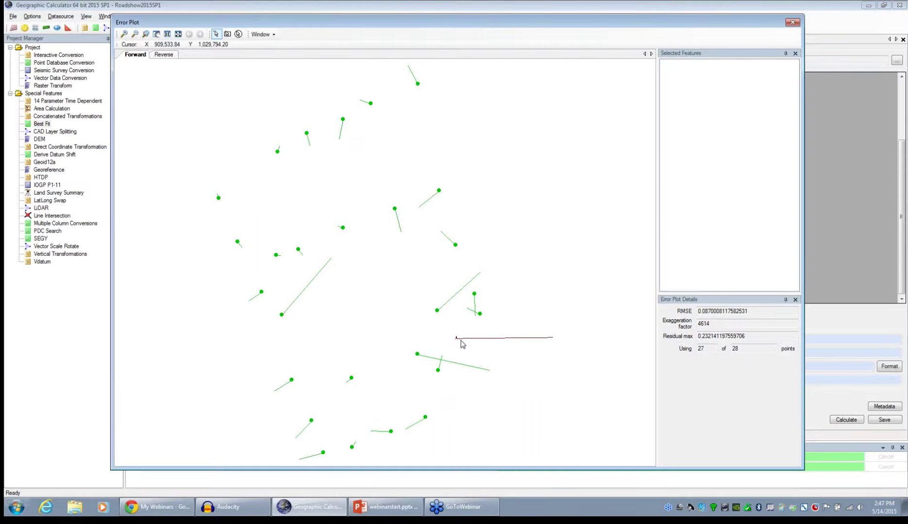
click(270, 35)
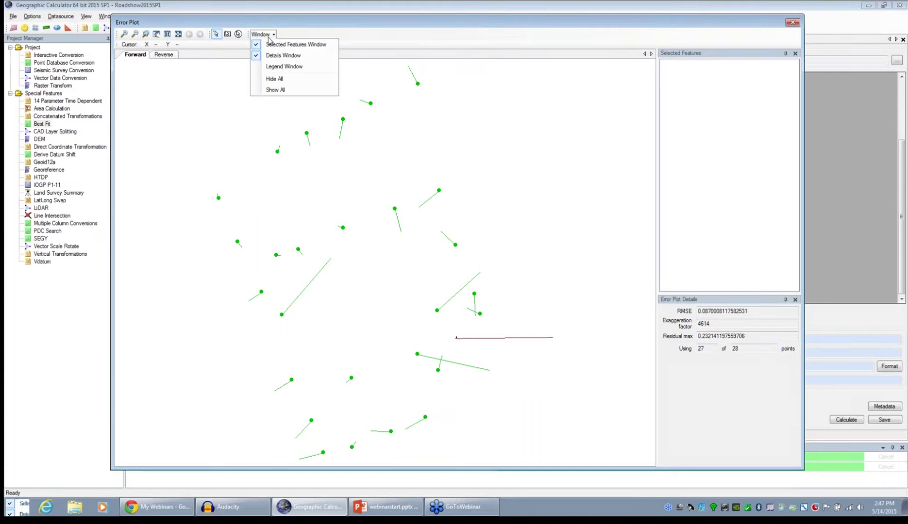
click(273, 68)
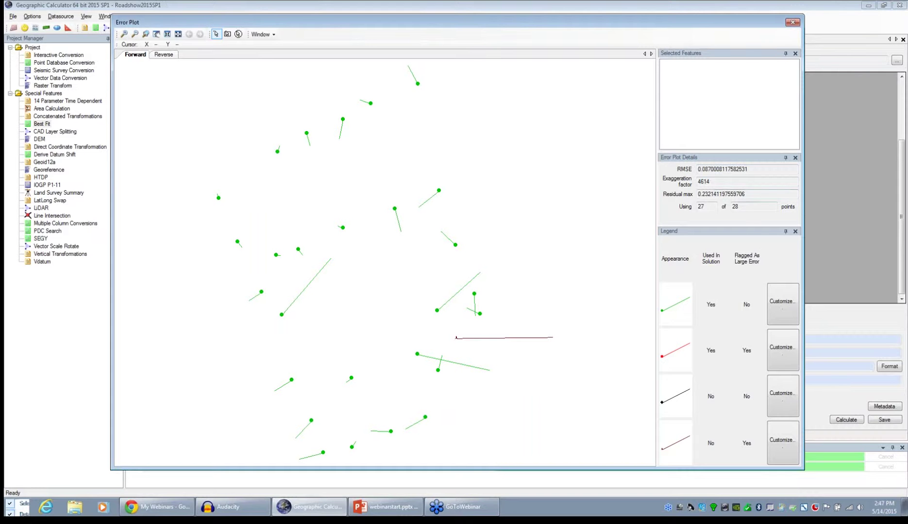
click(797, 235)
click(795, 232)
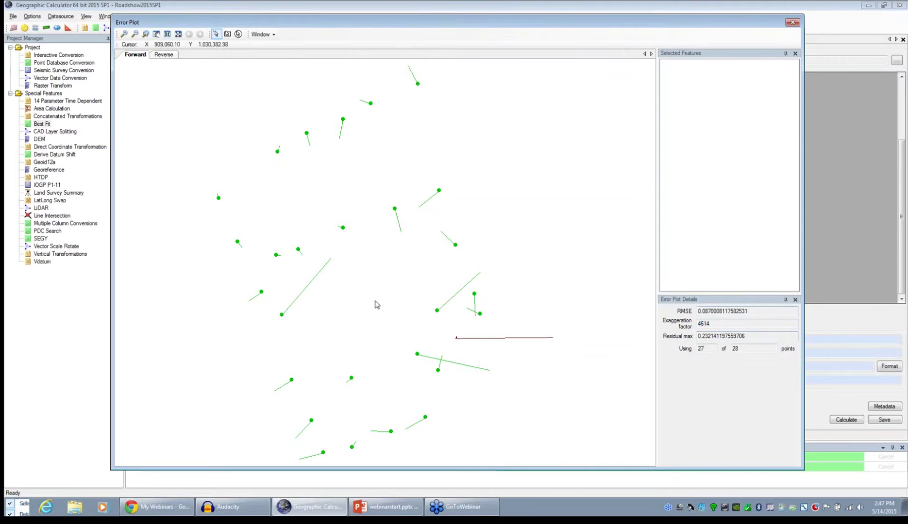
Step: Inspect the coordinates and errors of points R7 and R20 in the forward plot, and close the plot
click(282, 315)
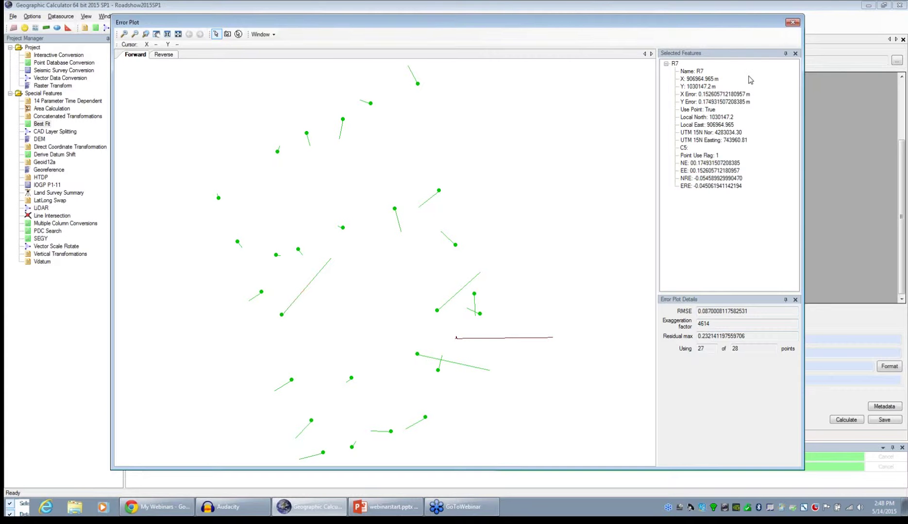
click(419, 356)
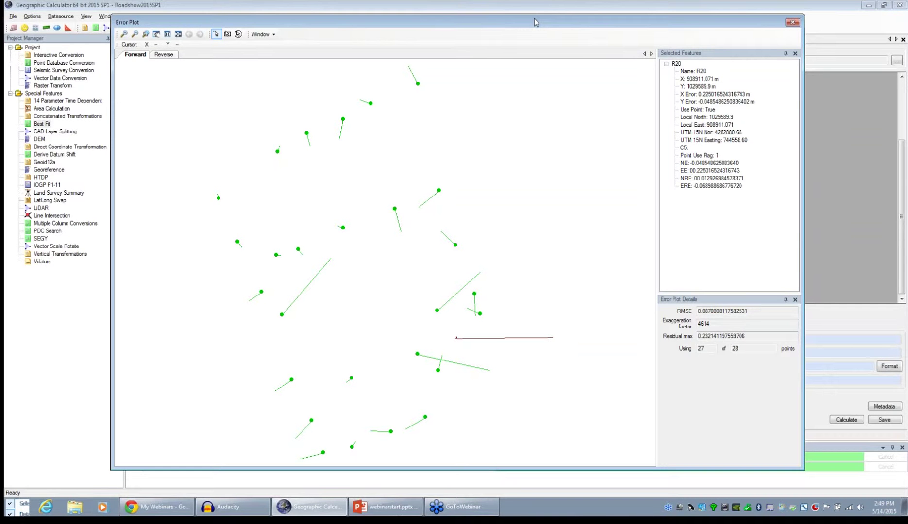
click(797, 22)
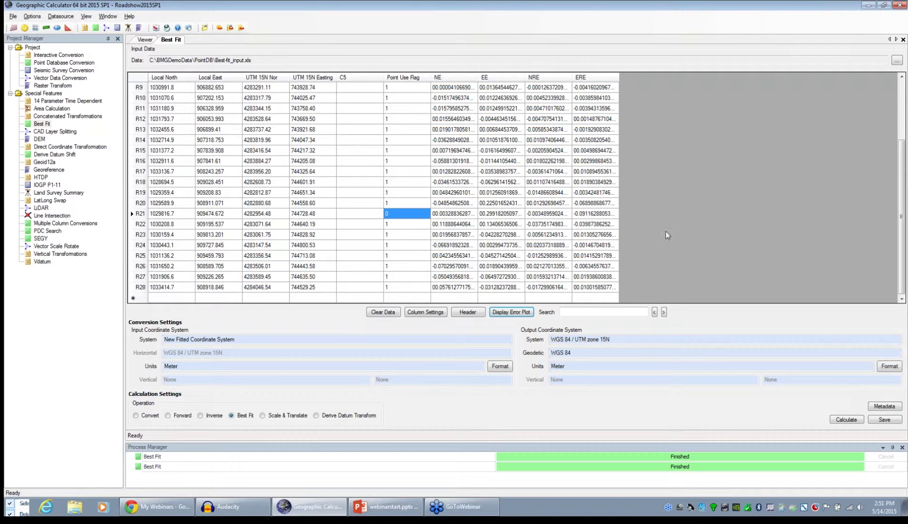
Step: Rename the fitted input coordinate system with the owner's first name followed by "Local Grid"
click(245, 340)
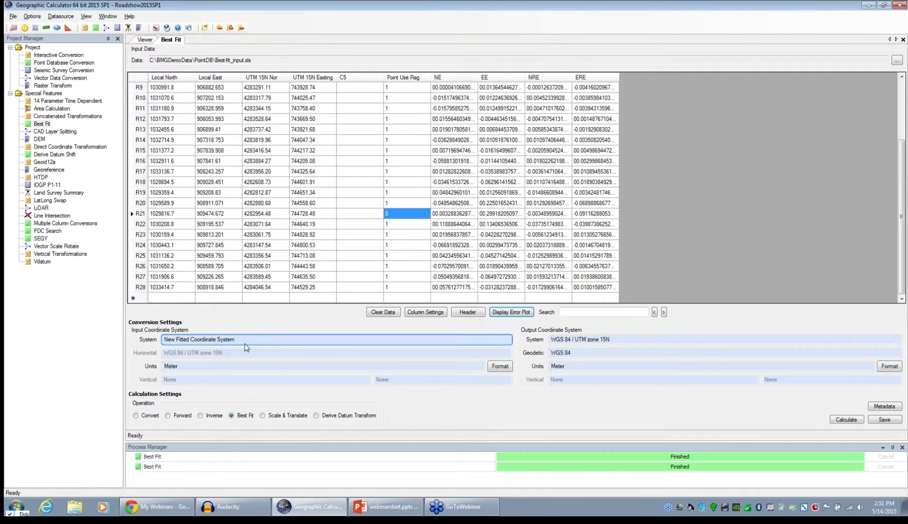
click(244, 340)
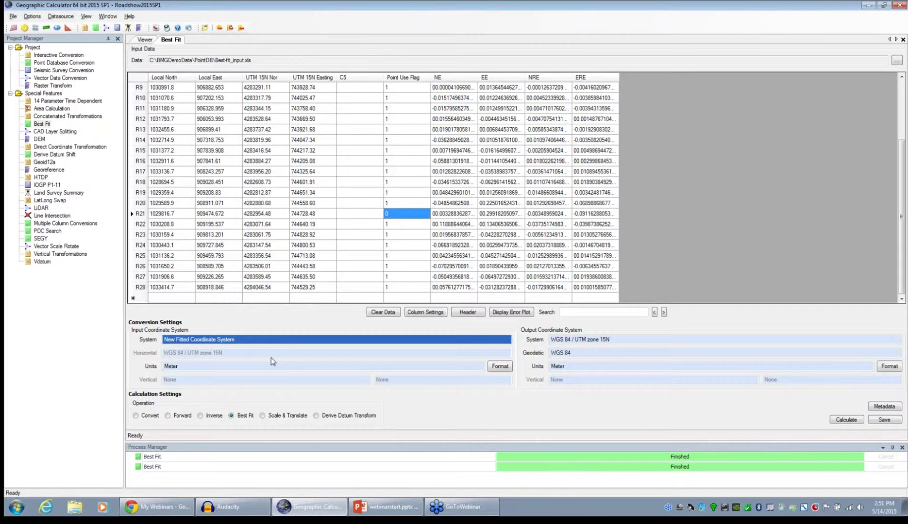
key(Return)
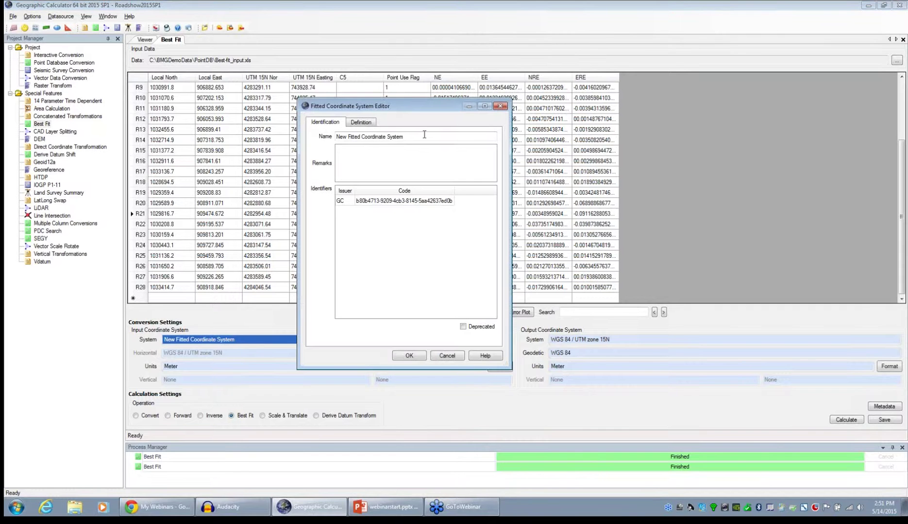
triple_click(416, 137)
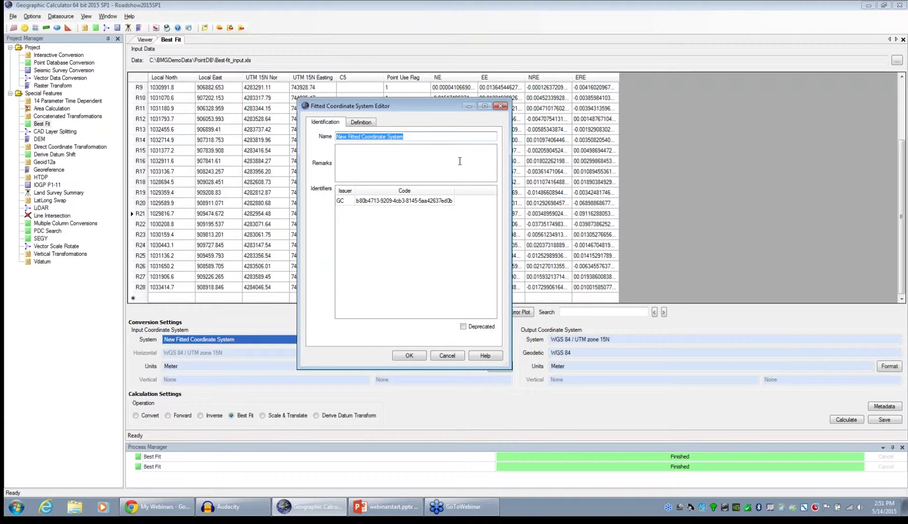
text(Sam's)
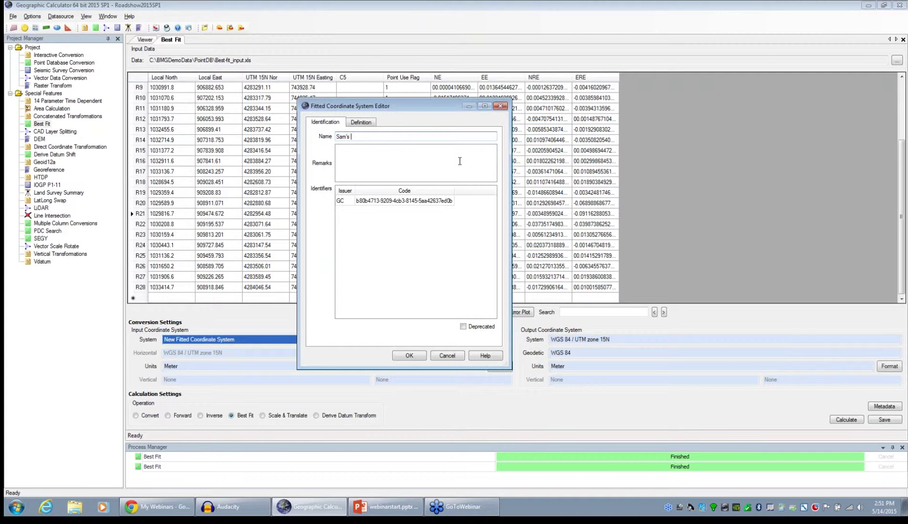
text( Local Grid)
click(409, 356)
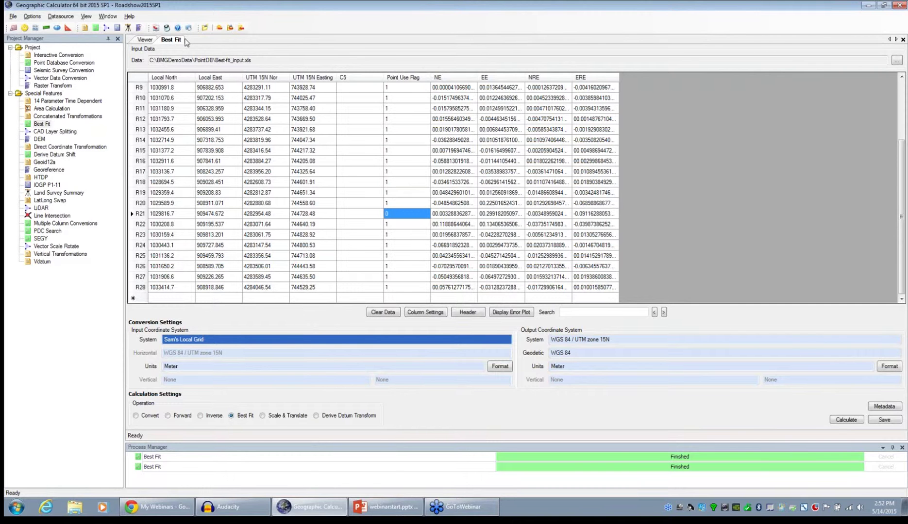
Step: Examine the local grid's identification and affine transform parameters among the Fitted coordinate system definitions
click(60, 17)
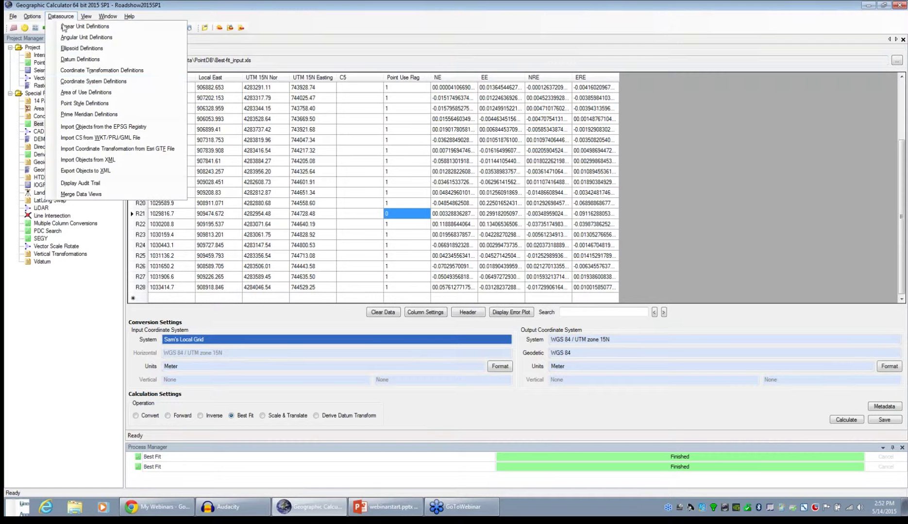
click(129, 81)
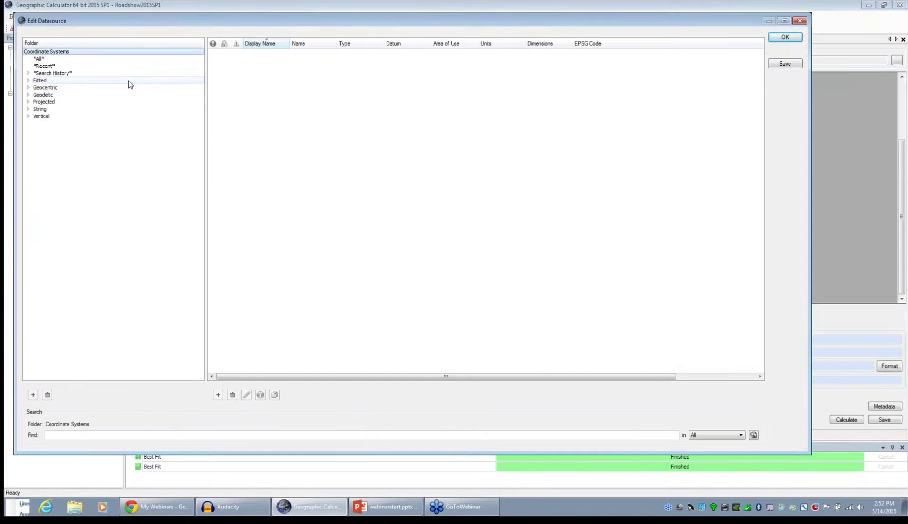
click(43, 80)
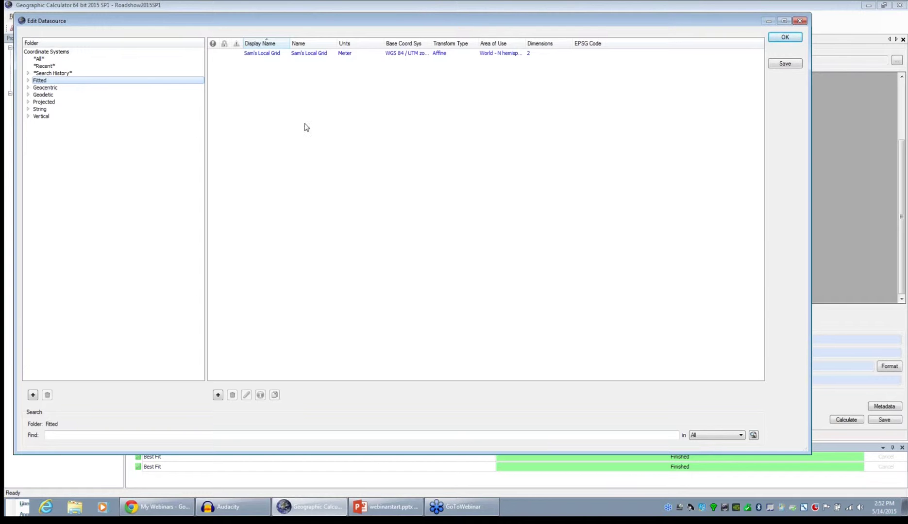
click(271, 54)
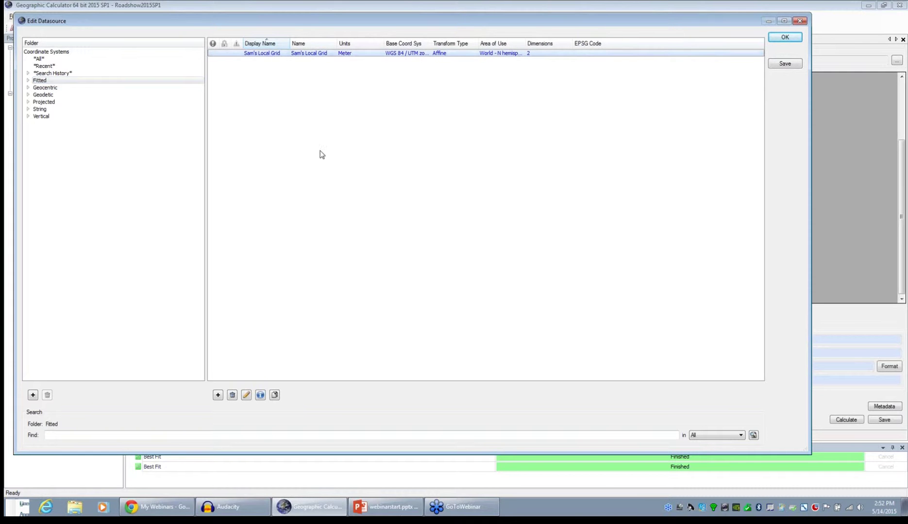
double_click(264, 57)
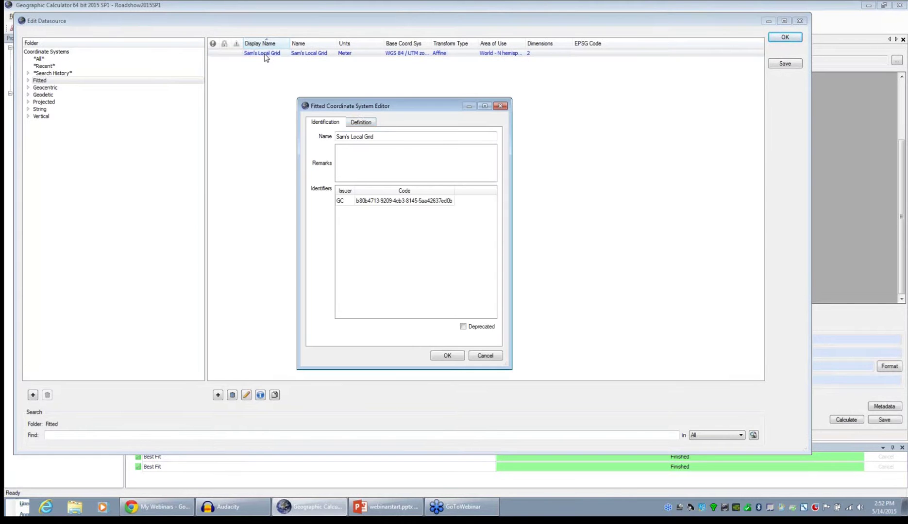
click(361, 122)
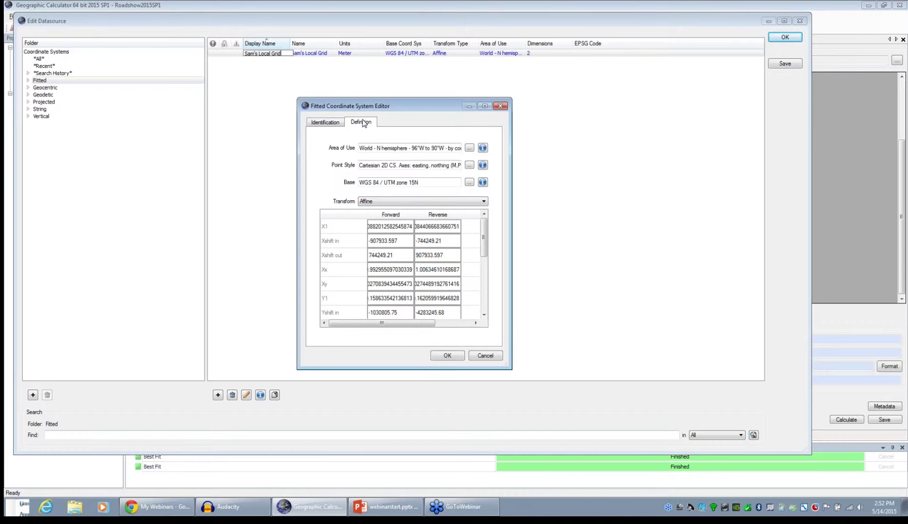
click(335, 124)
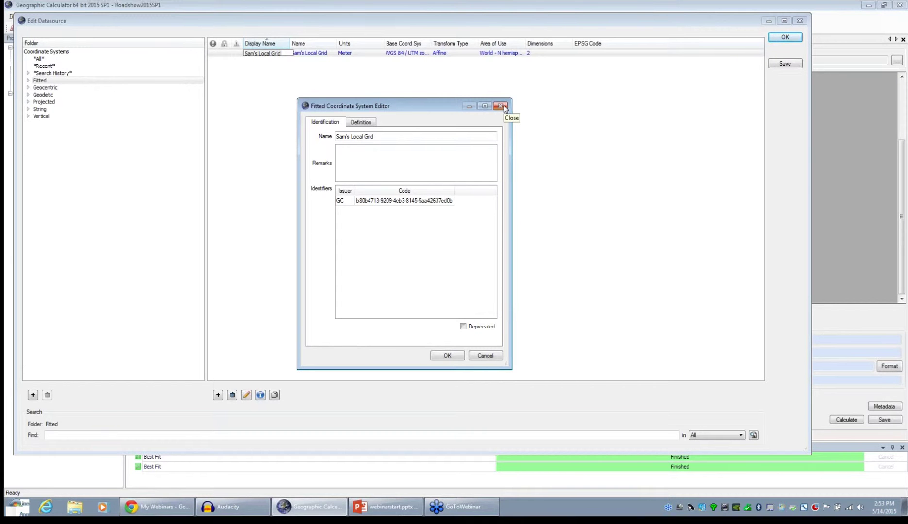
drag(376, 137, 335, 138)
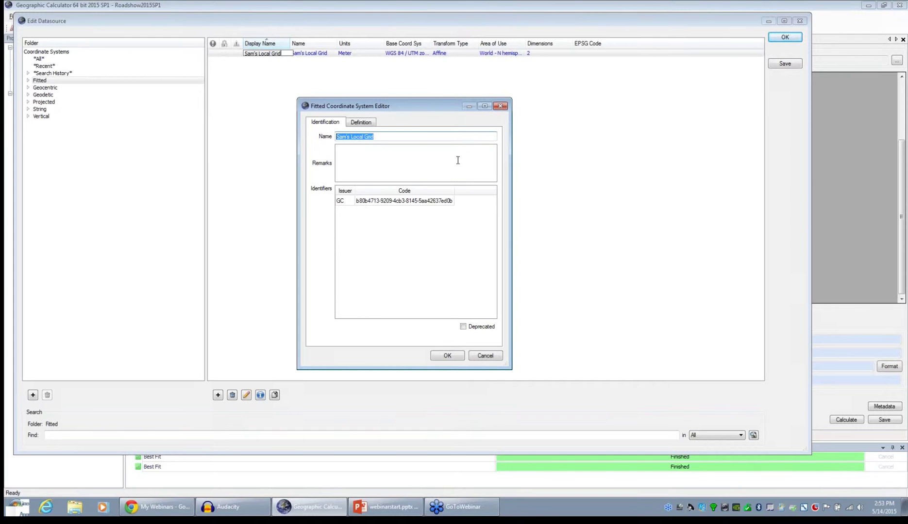
click(501, 106)
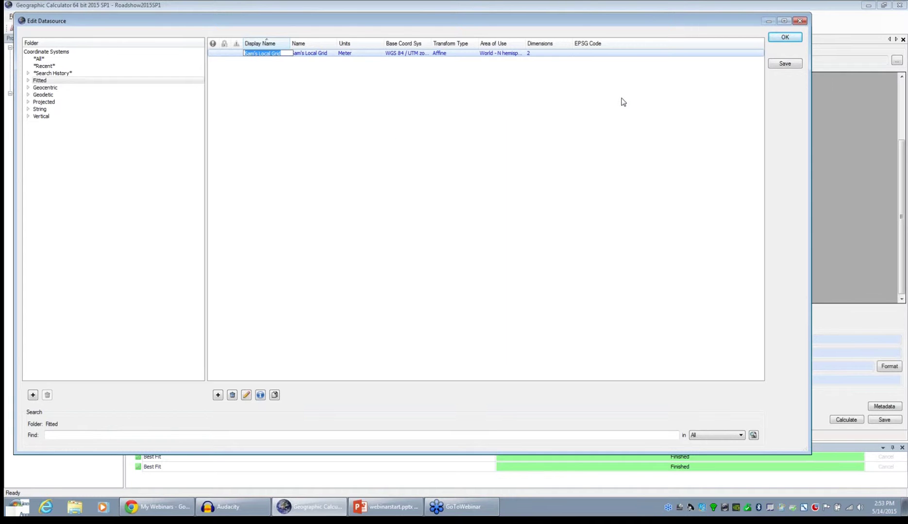
Step: Save the datasource changes to custom.xml and close the coordinate system definitions
click(794, 67)
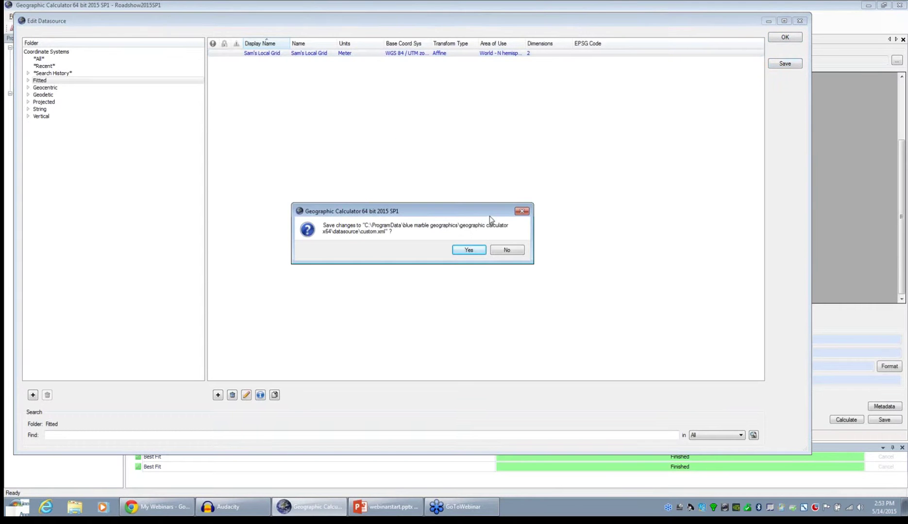
click(479, 254)
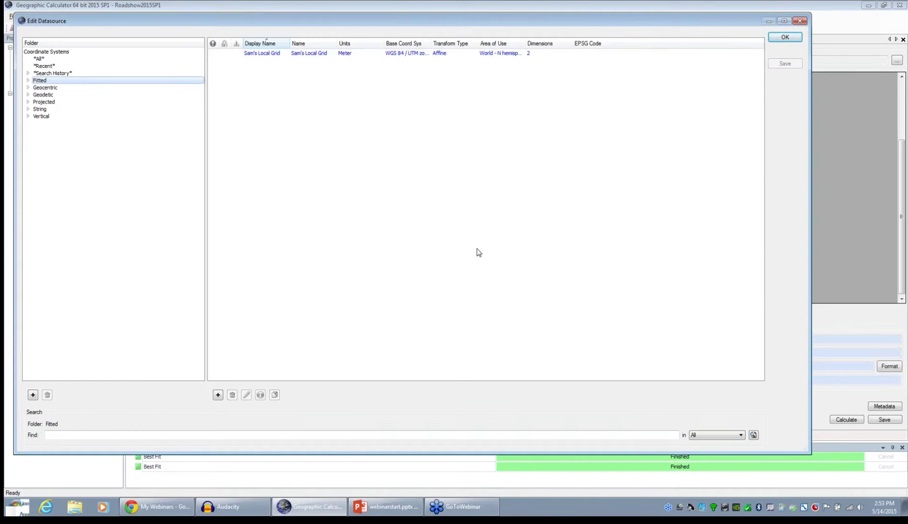
click(800, 20)
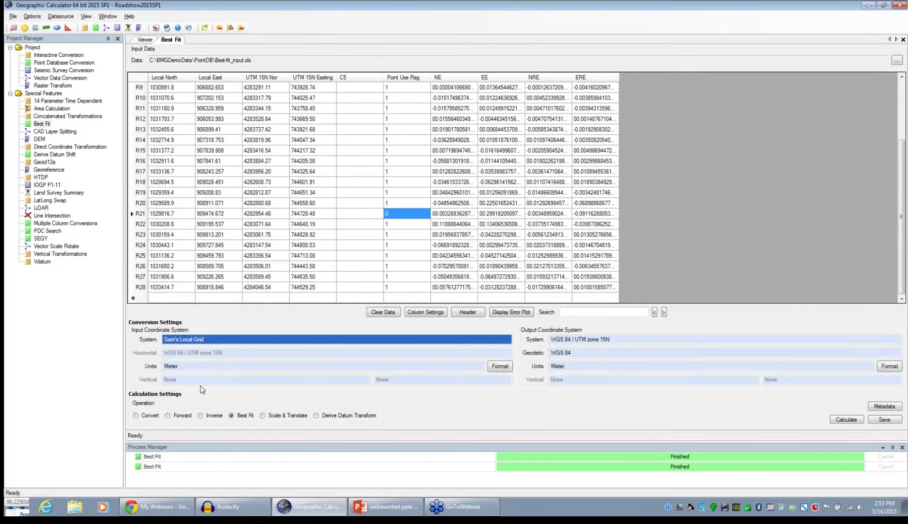
Step: Switch the operation to Convert and set the input easting column to Local East
click(136, 416)
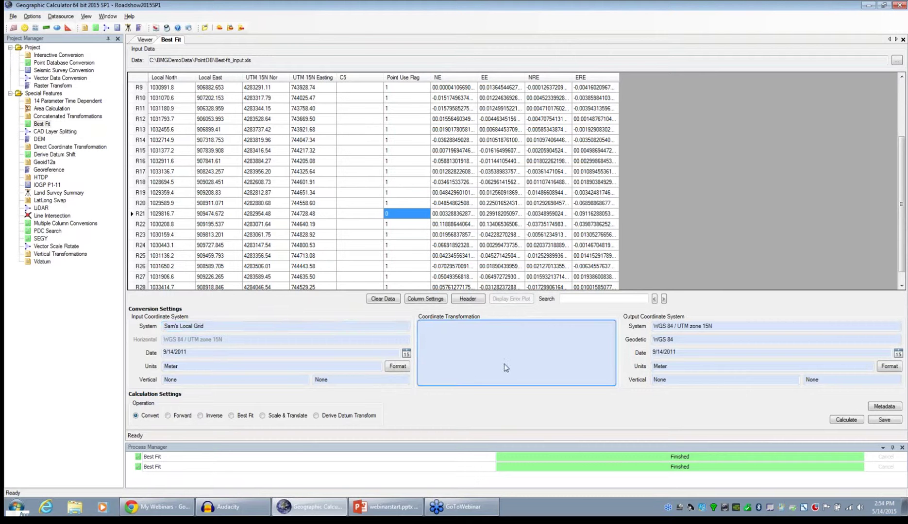
click(425, 299)
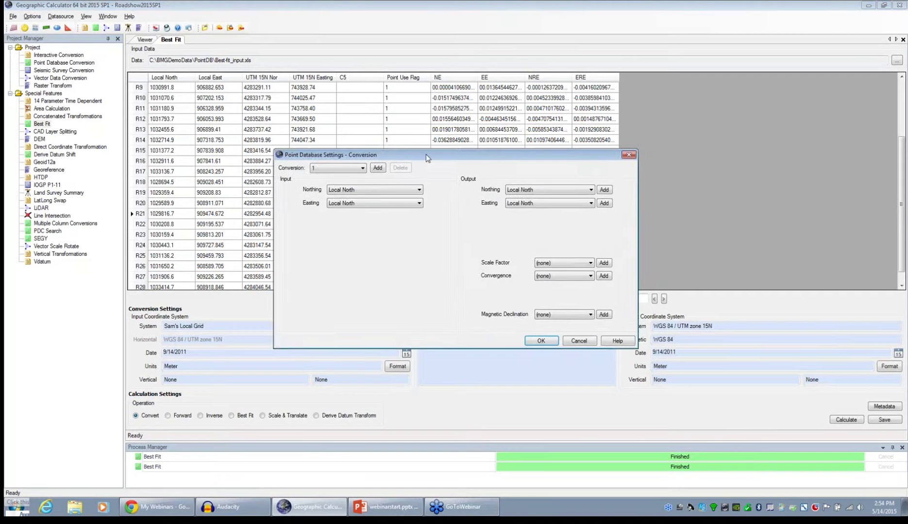
drag(427, 158, 467, 212)
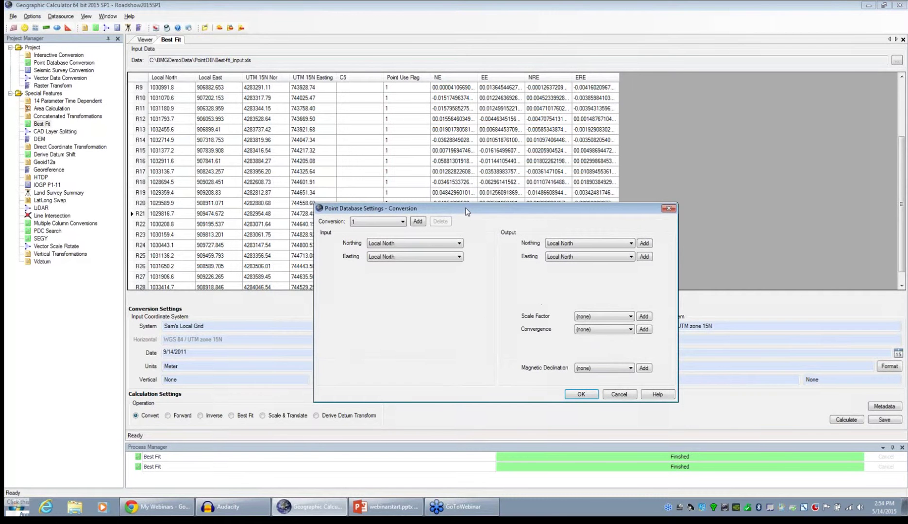
click(426, 257)
click(409, 272)
Step: Add a new output northing column named Calc North, placed before the UTM 15N Nor column
click(644, 243)
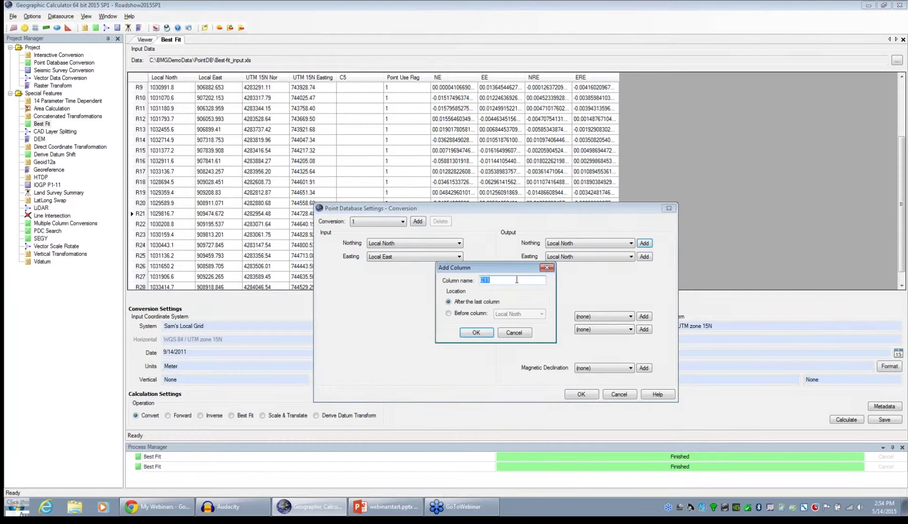
text(Clac)
key(BackSpace)
key(BackSpace)
text(alc North)
click(454, 315)
click(526, 316)
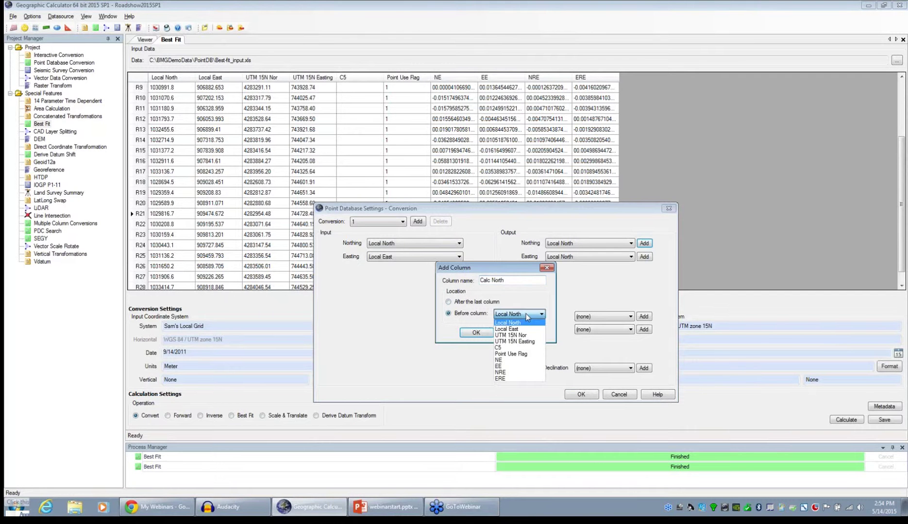
click(522, 335)
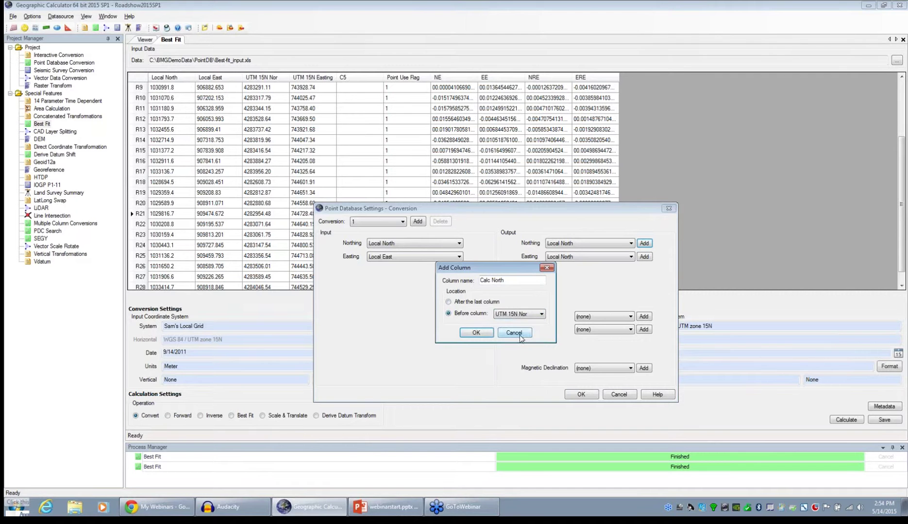
click(485, 334)
Step: Add a new output easting column named Calc East, placed before the UTM 15N Easting column
click(645, 257)
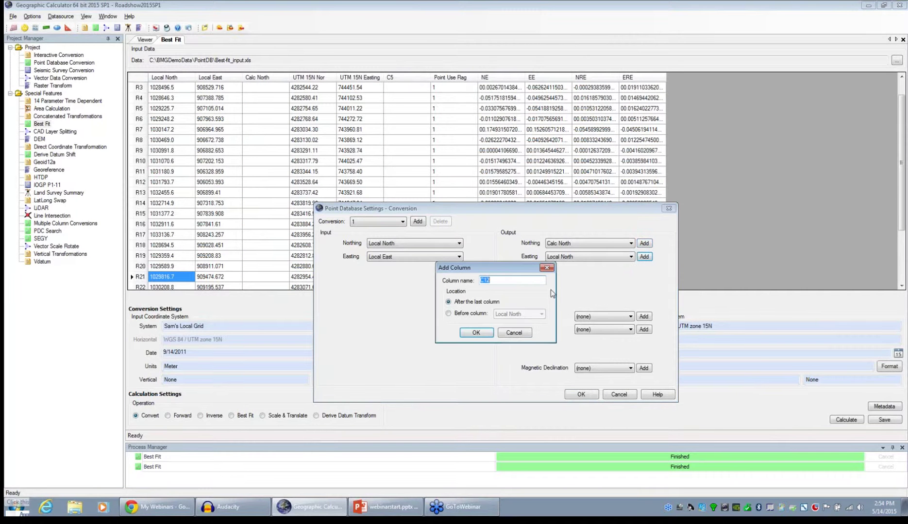
text(Calc East)
click(470, 314)
click(521, 314)
click(518, 349)
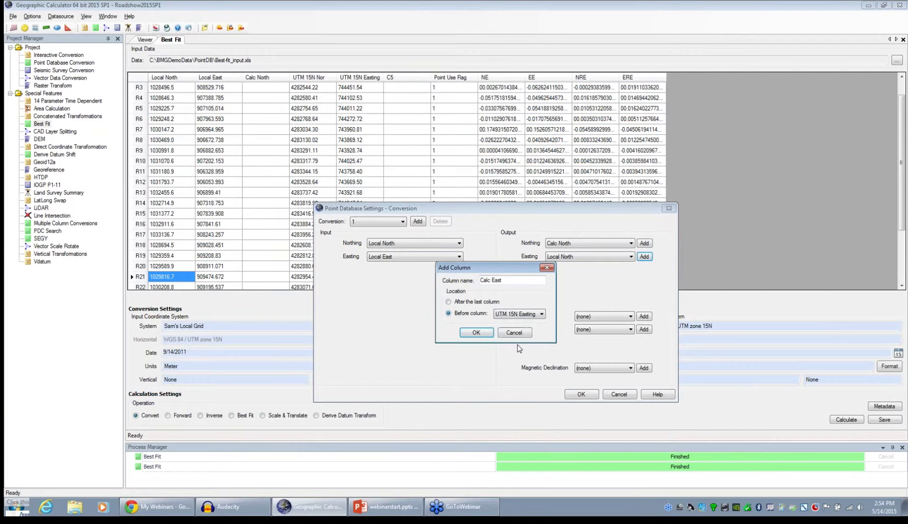
click(476, 333)
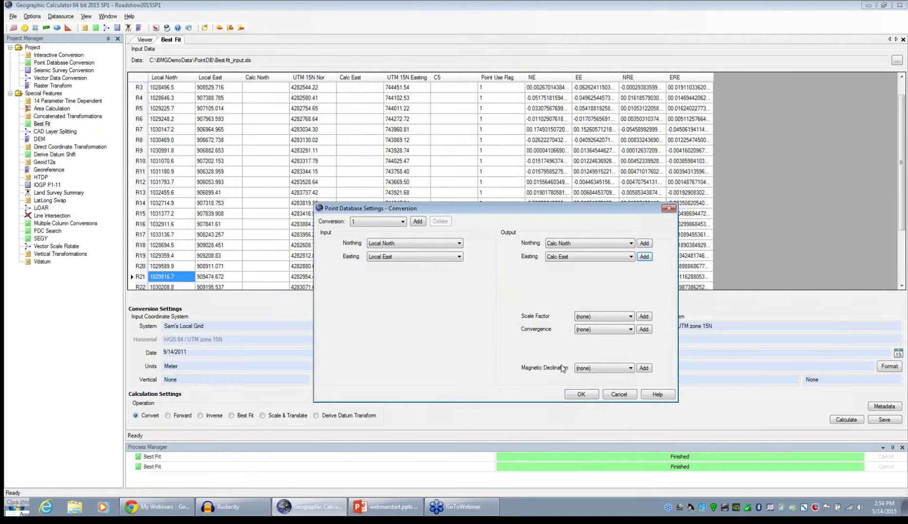
Step: Accept the column settings and calculate the conversion of the local grid points to WGS 84 / UTM zone 15N
click(581, 395)
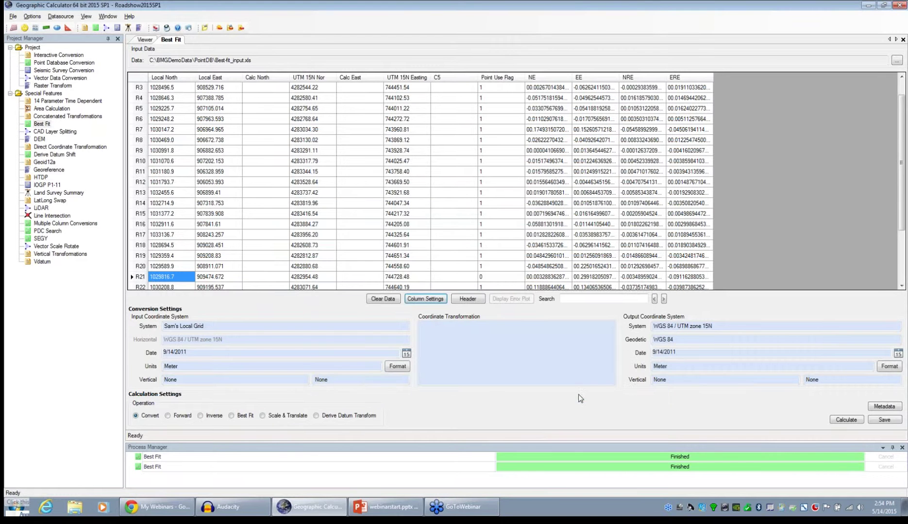
click(846, 421)
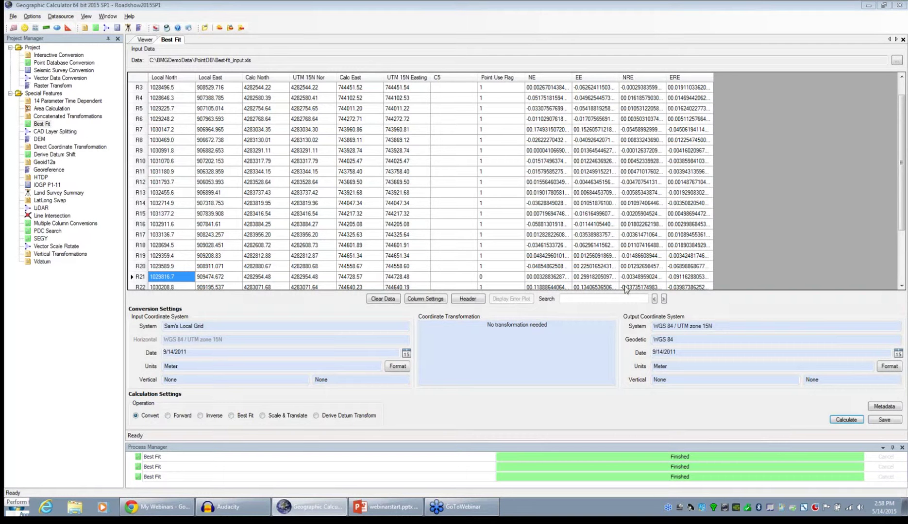
Step: Open an Interactive Conversion and choose the saved local grid from the Fitted systems as input, without limiting by geographic area
double_click(56, 56)
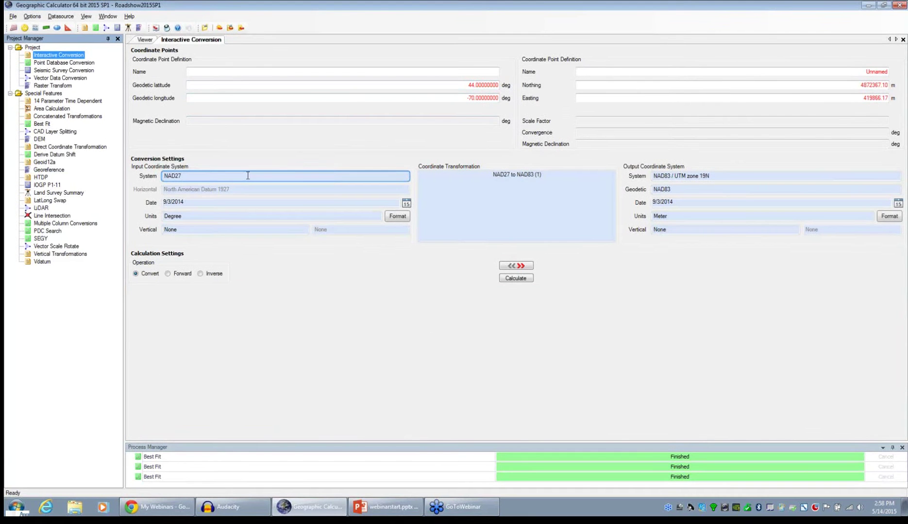
click(252, 175)
click(509, 262)
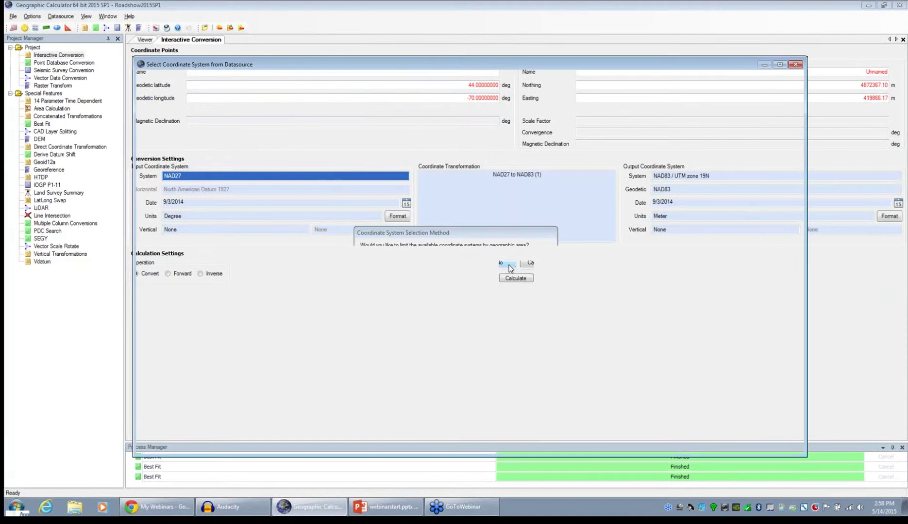
click(168, 125)
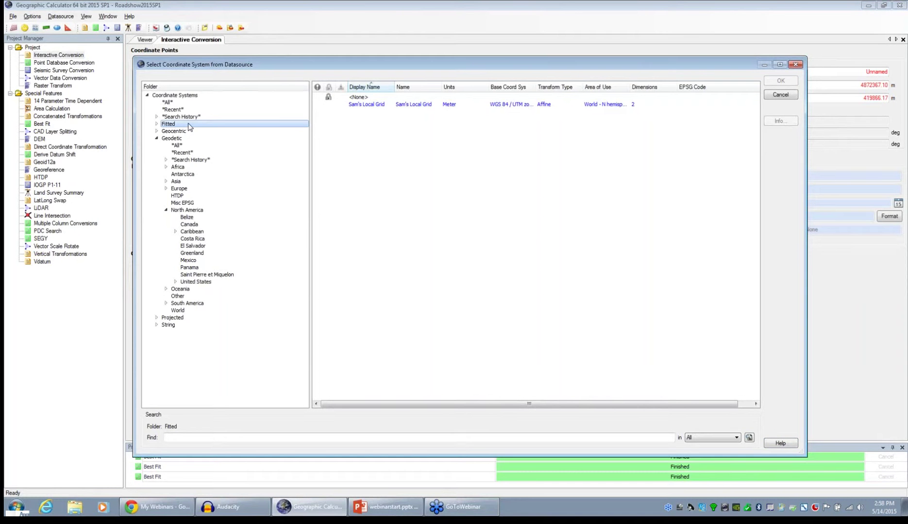
click(376, 106)
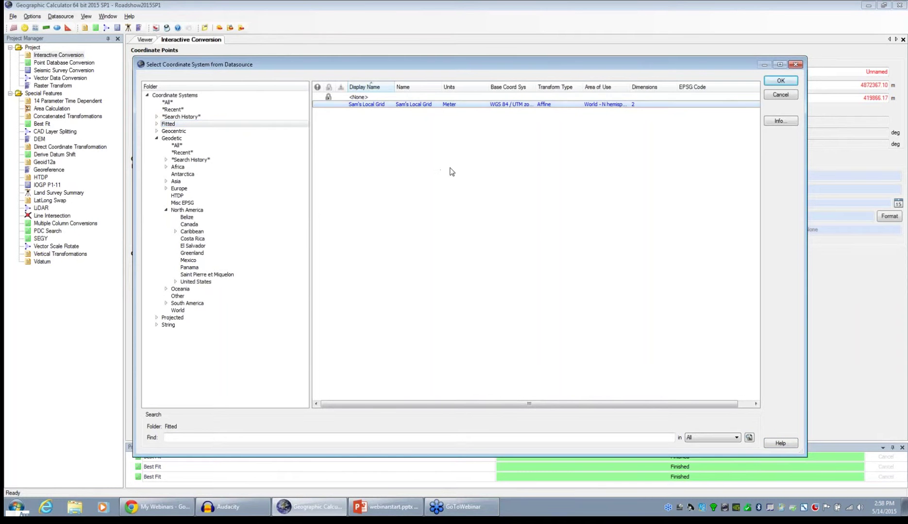